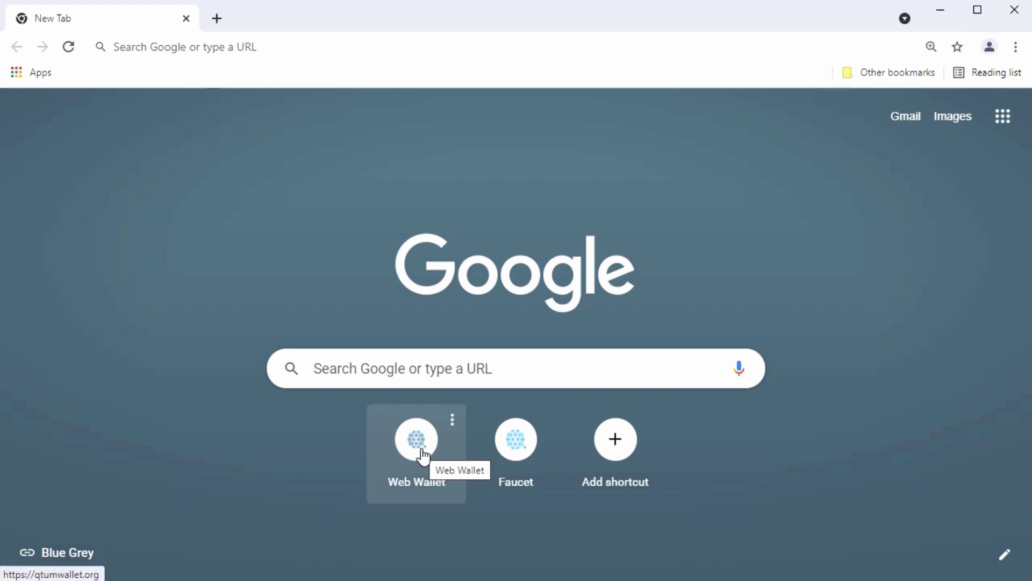
- Open the Qtum web wallet site qtumwallet.org from the new tab page shortcut
click(422, 454)
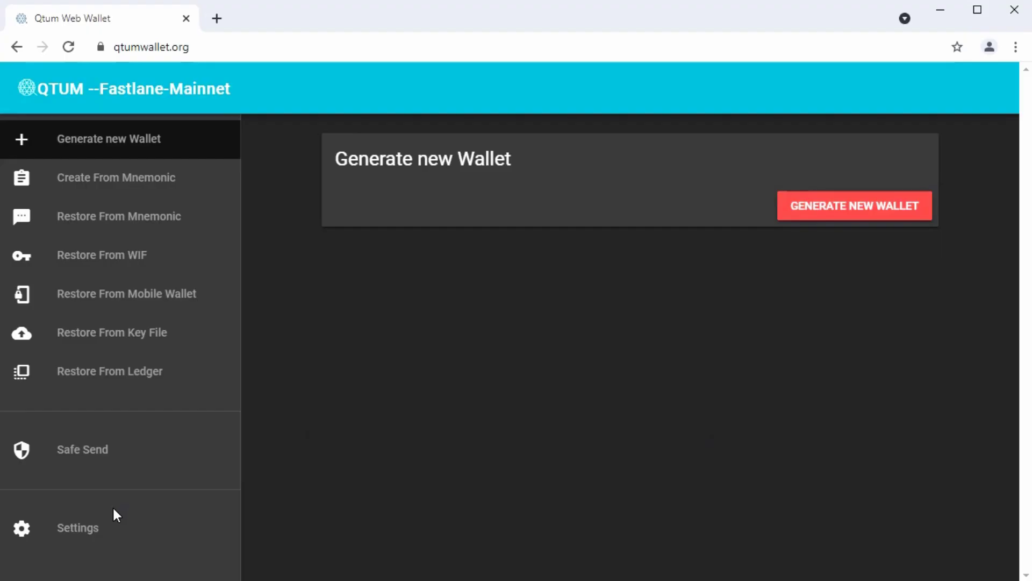
- Switch the wallet's network from Fastlane-Mainnet to Testnet in Settings
click(85, 536)
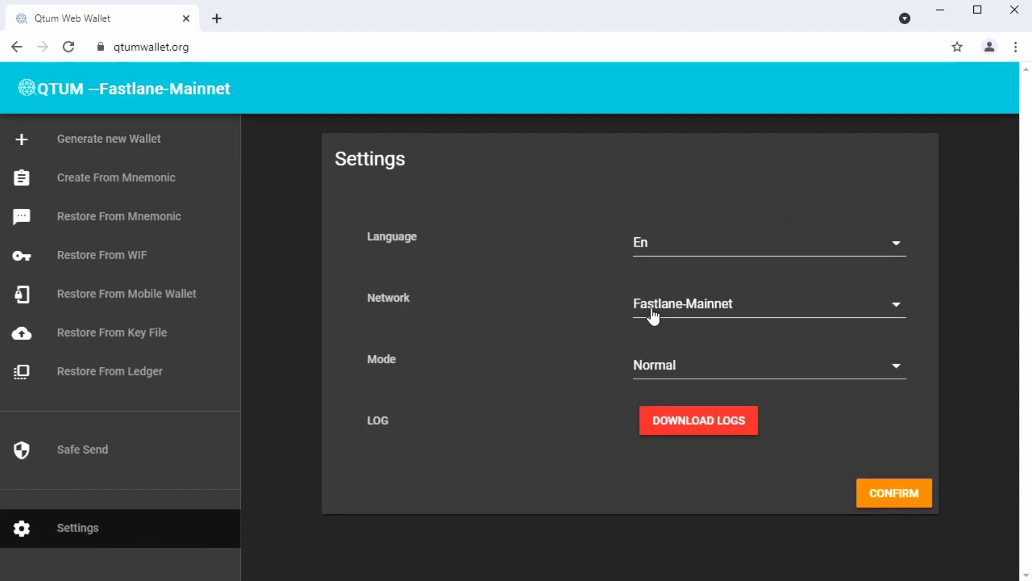
click(699, 309)
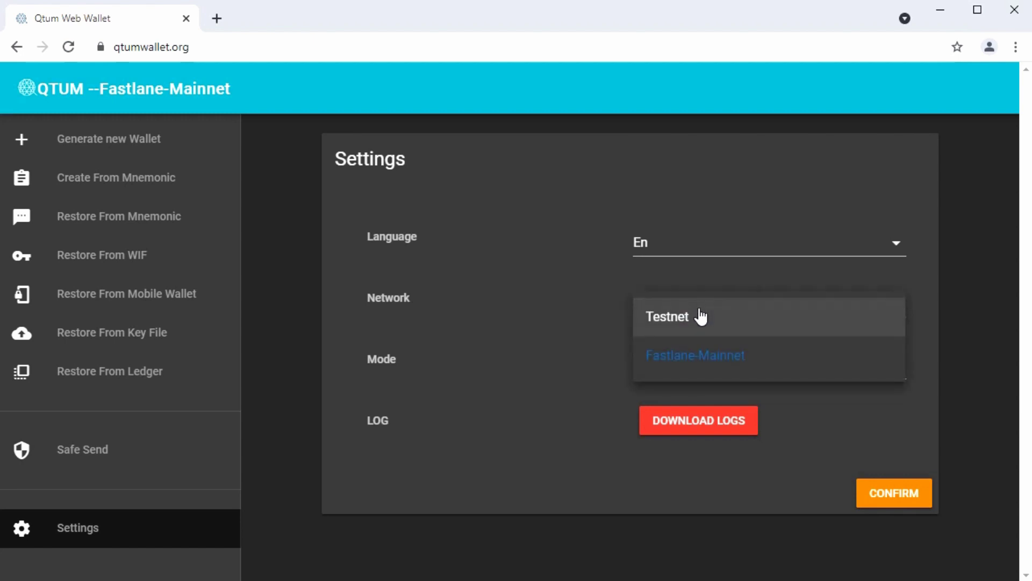
click(680, 322)
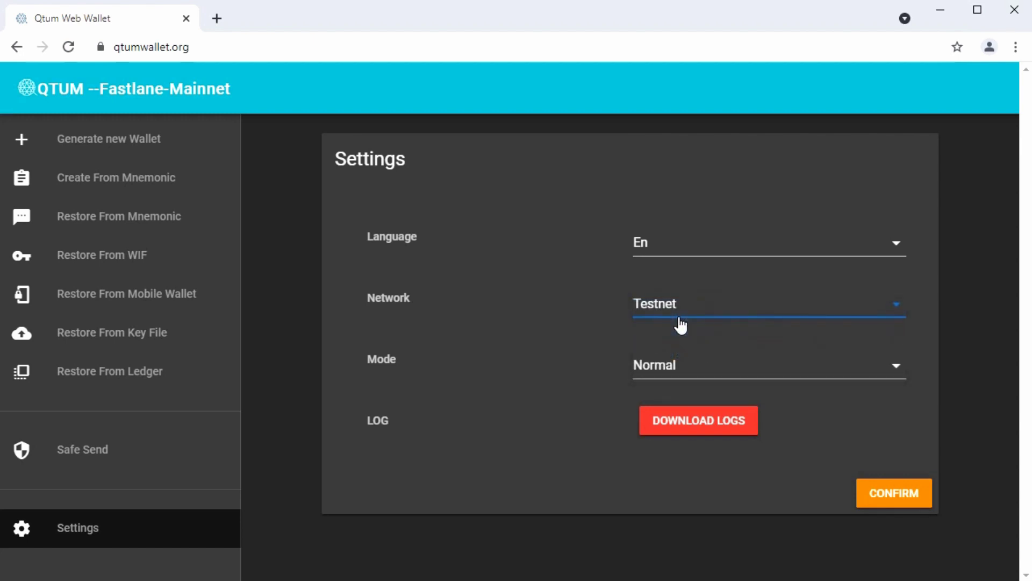
click(895, 494)
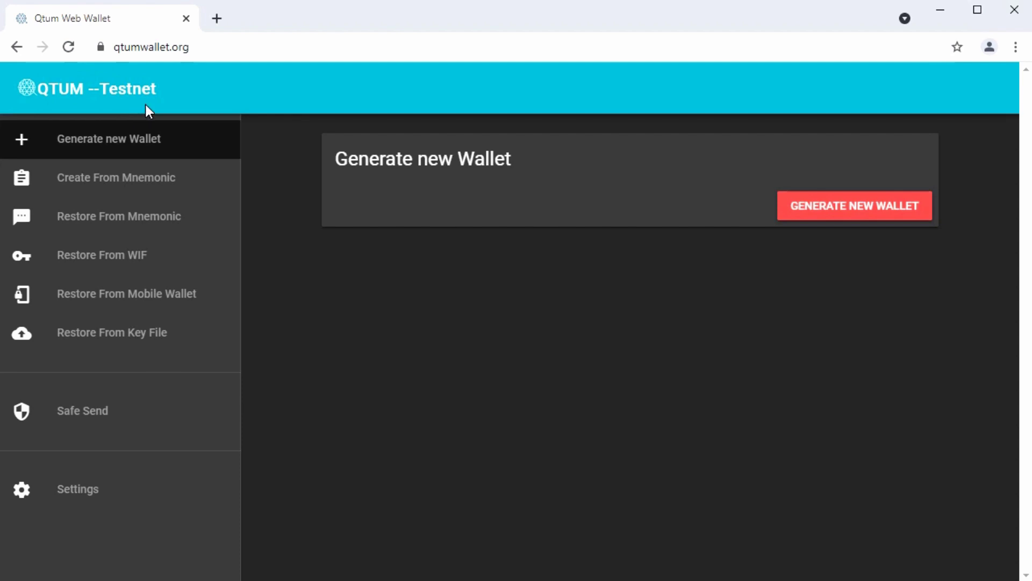
- Generate a new wallet encrypted with a password and download its backup file
click(856, 214)
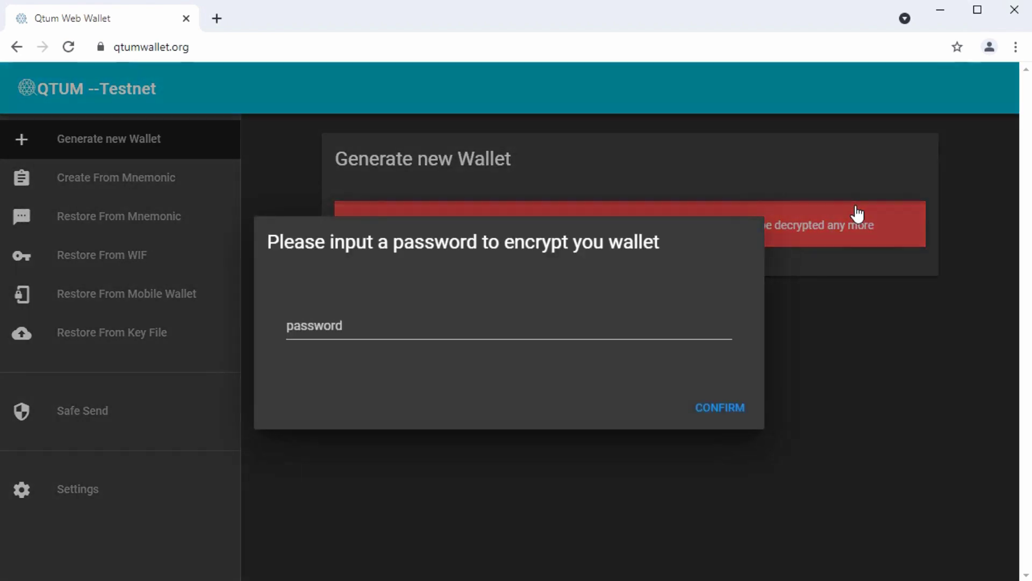
click(298, 325)
click(298, 325)
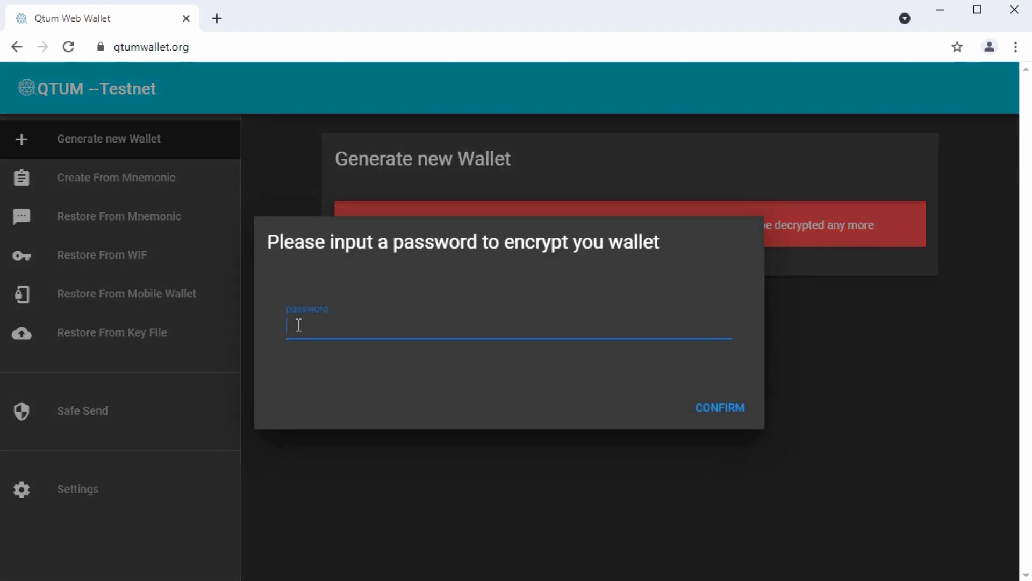
text(aaaaaa)
click(720, 409)
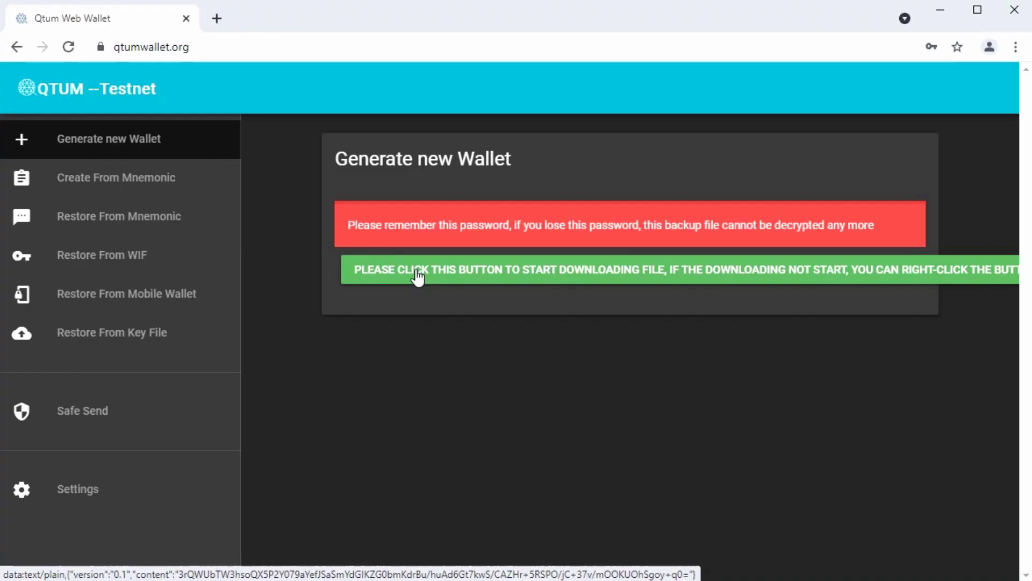
click(417, 276)
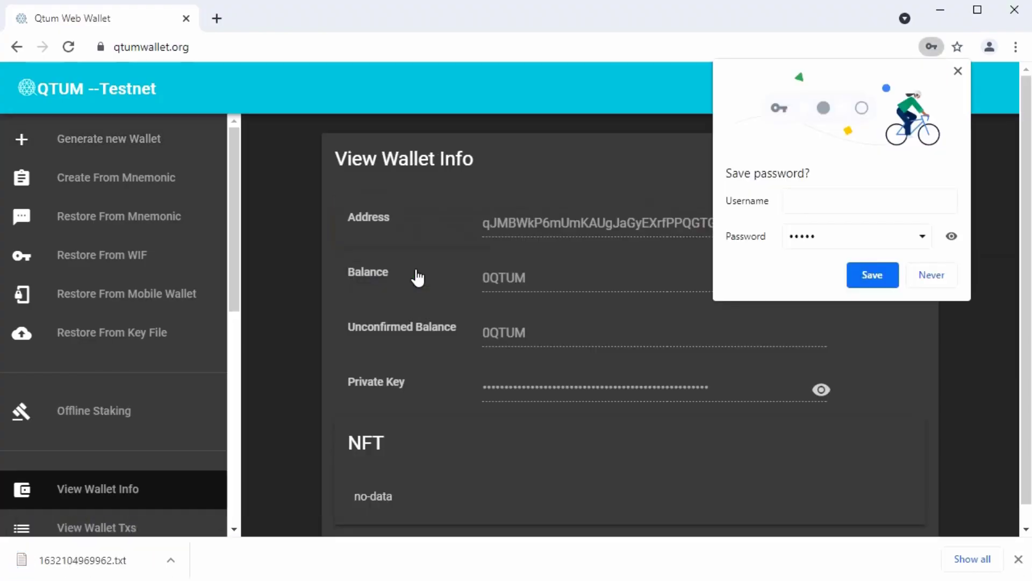
- Decline Chrome's save-password prompt and minimize the Downloads window holding backup 1632104969962.txt
click(944, 278)
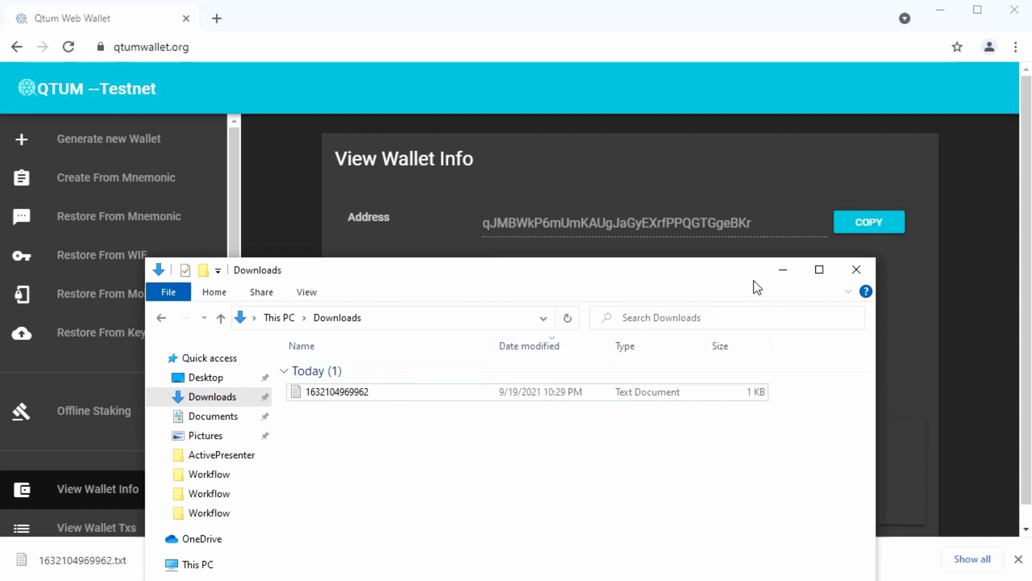
click(783, 272)
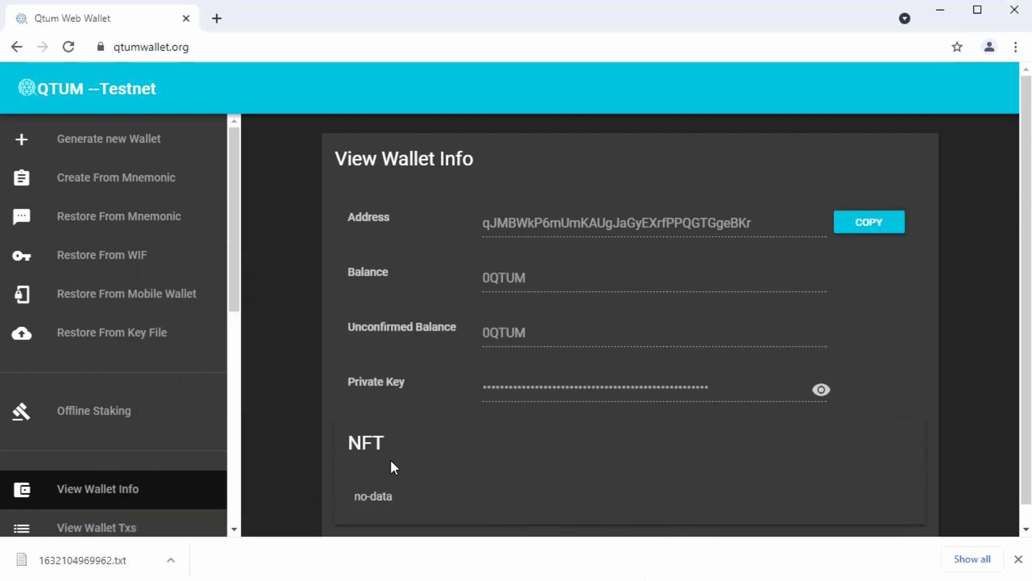
- Close Chrome's downloads bar to reveal the wallet info page with 0 QTUM
click(1019, 559)
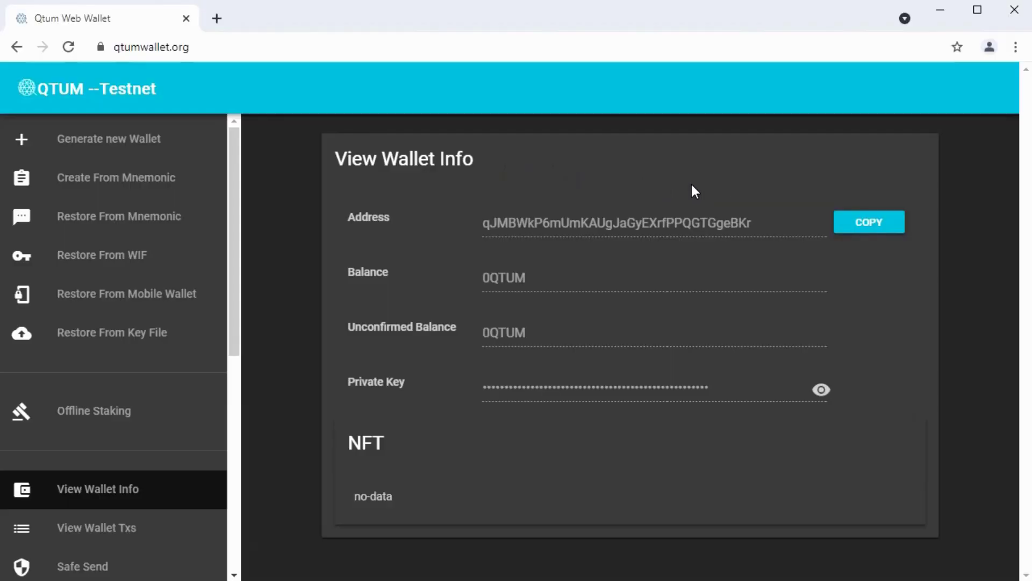
- Copy the wallet address and open the Qtum Testnet faucet in a new tab
click(869, 224)
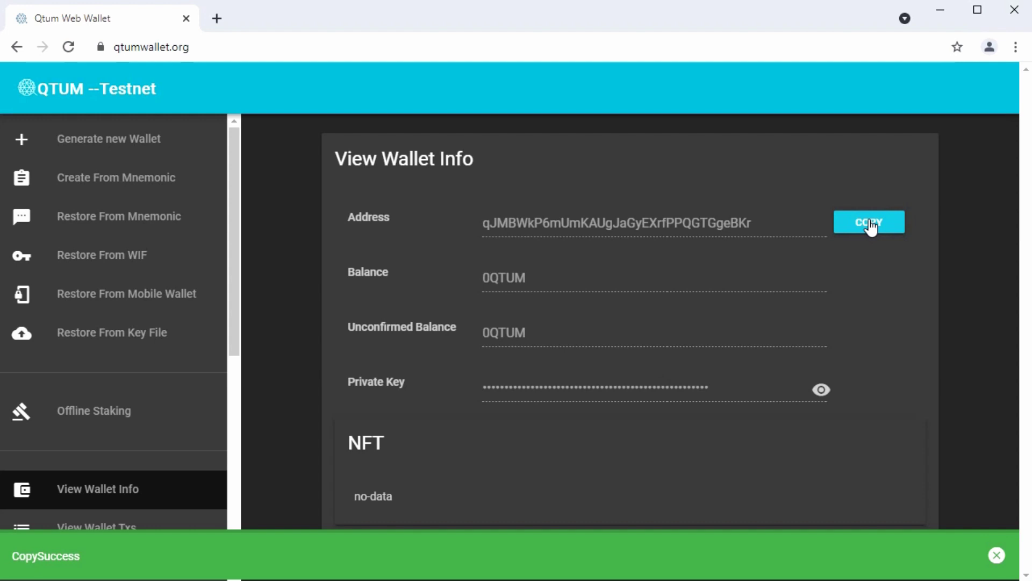
click(216, 18)
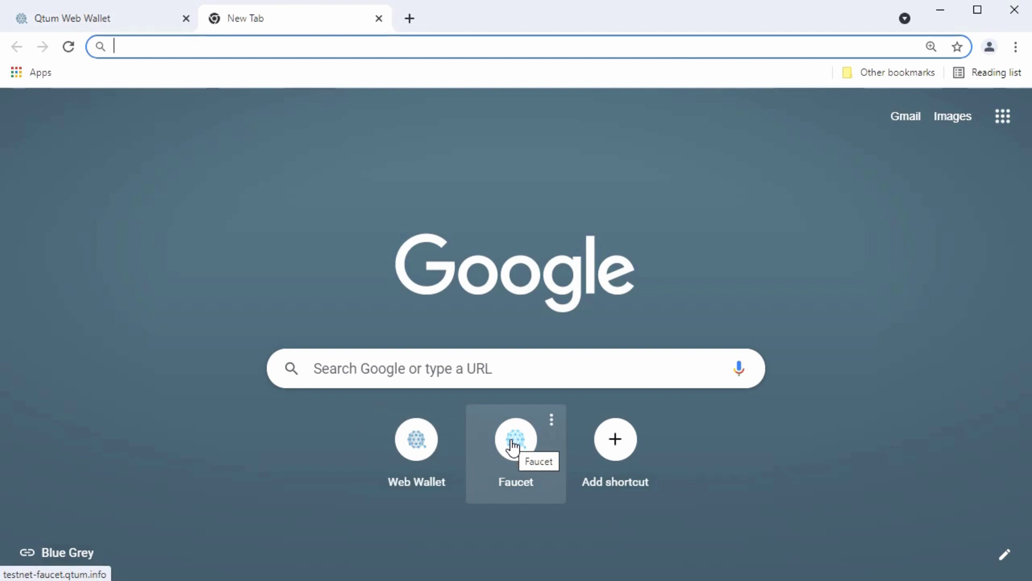
click(513, 446)
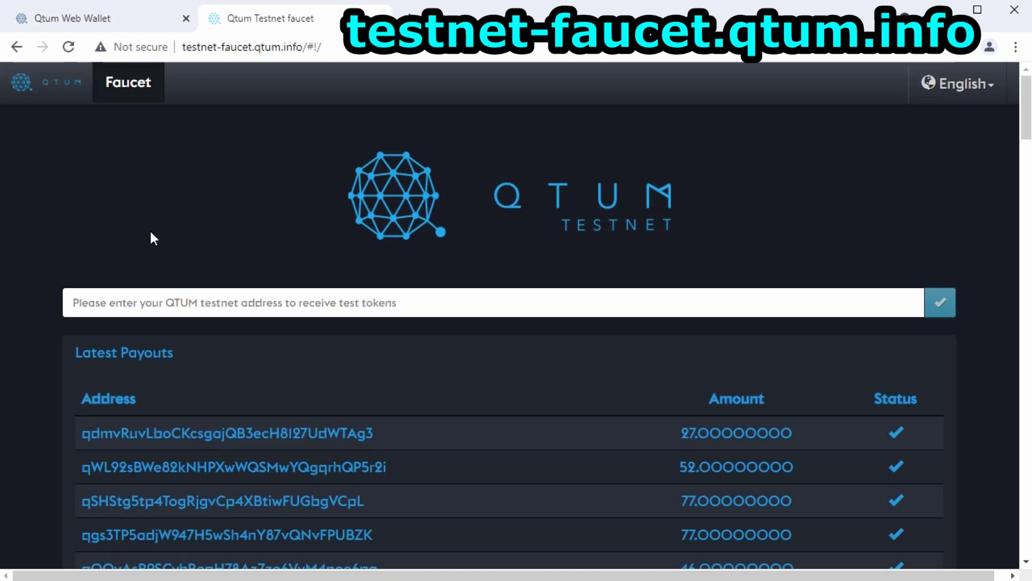
- Paste the wallet address into the faucet and request testnet tokens
click(82, 303)
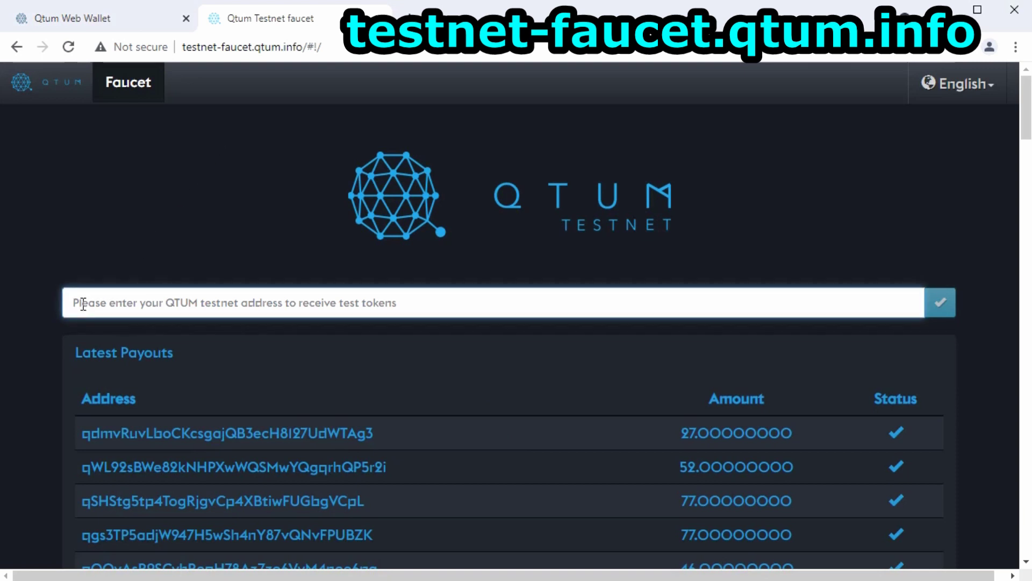
key(ctrl+v)
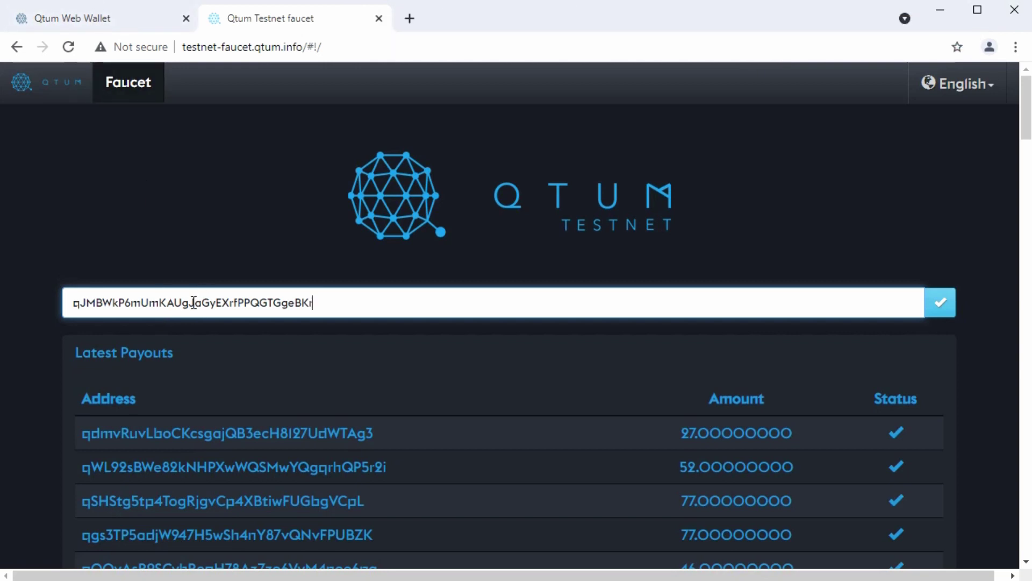
click(940, 304)
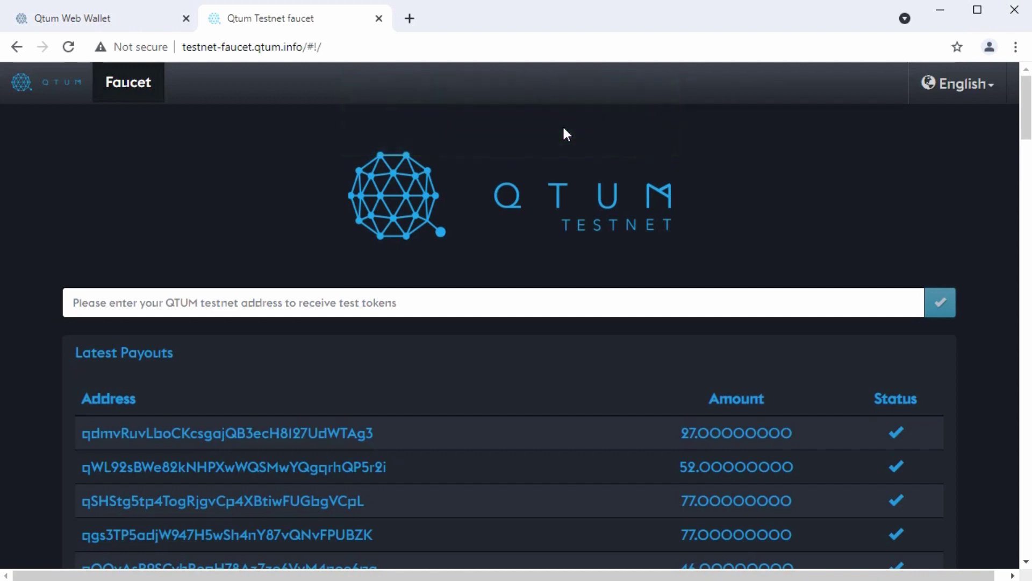
- In the wallet tab, confirm the 96 QTUM faucet payment in transactions, then return to wallet info
click(141, 24)
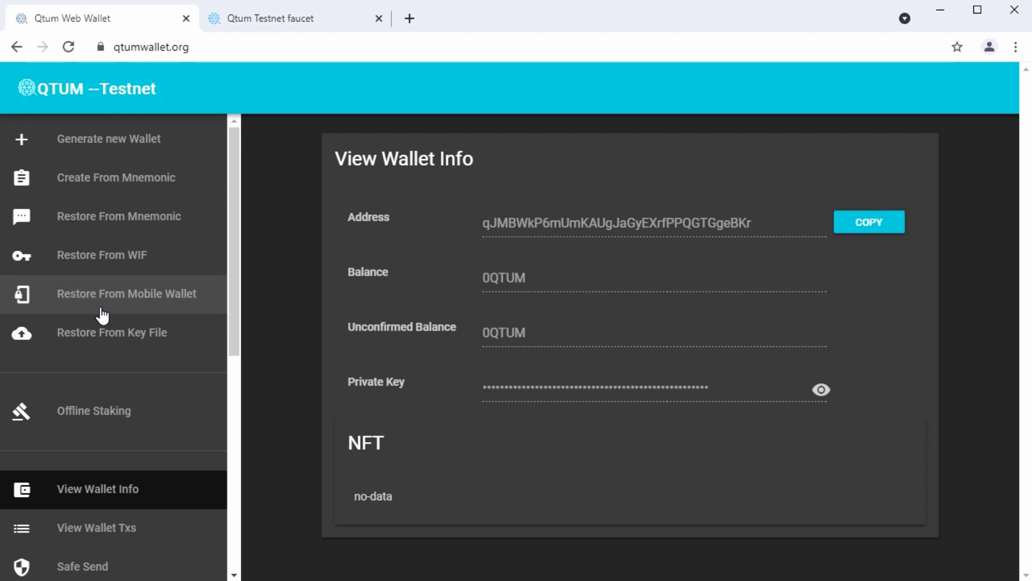
click(125, 535)
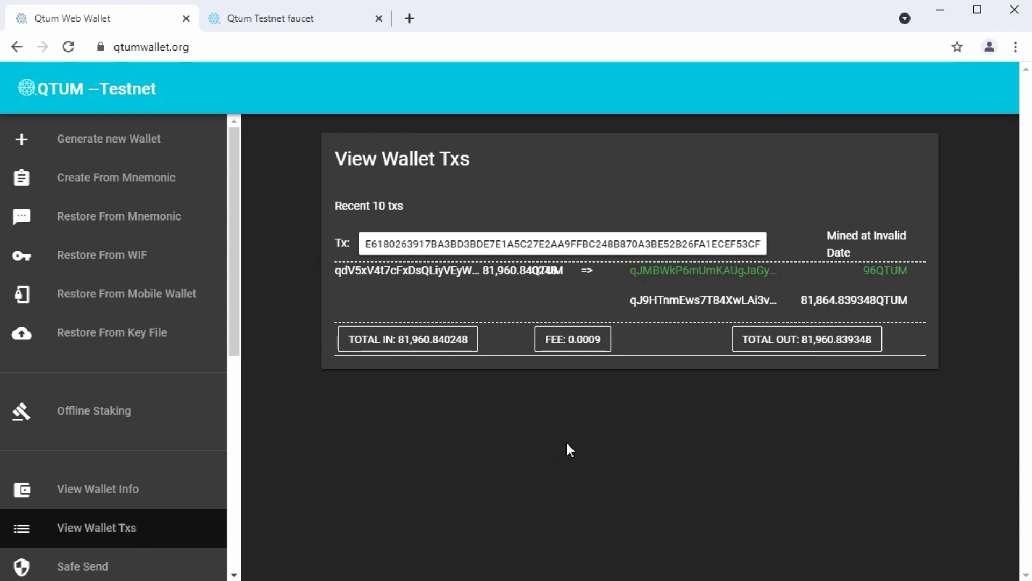
click(122, 490)
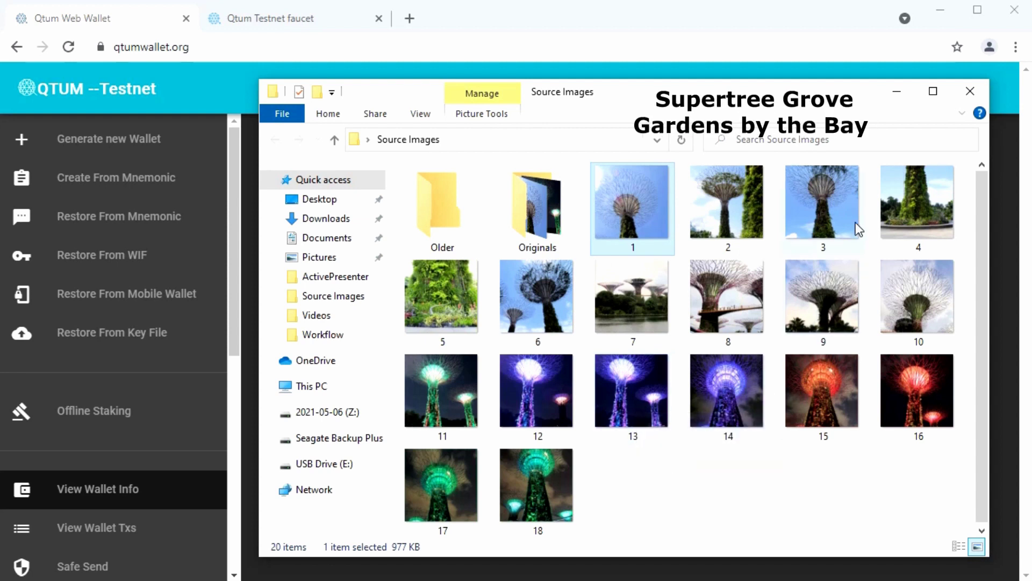
- Minimize the Source Images folder window to reveal the 95.7344272 QTUM balance
click(894, 95)
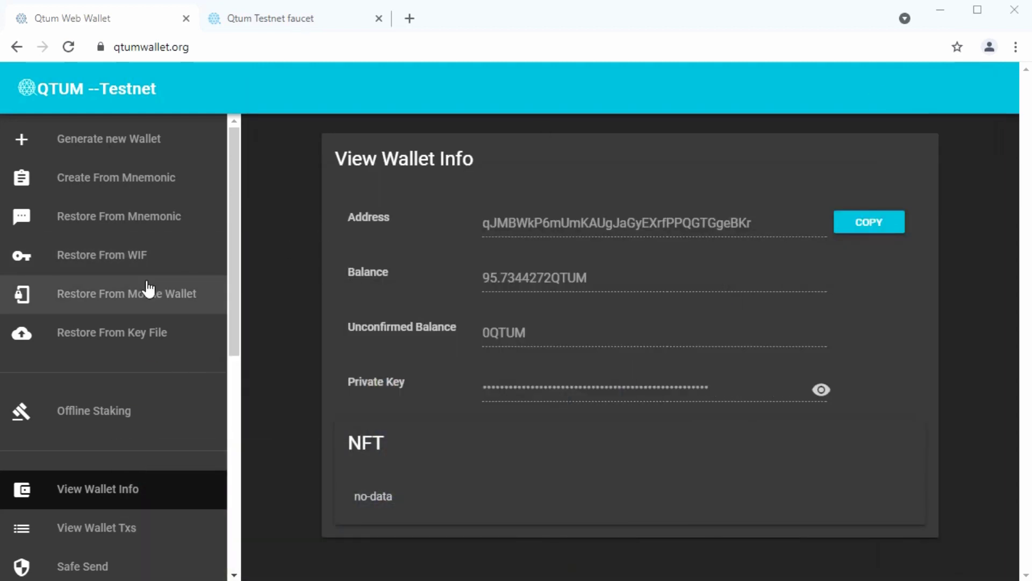
- Open the Create NFT form from the wallet menu
scroll(149, 289, down, 8)
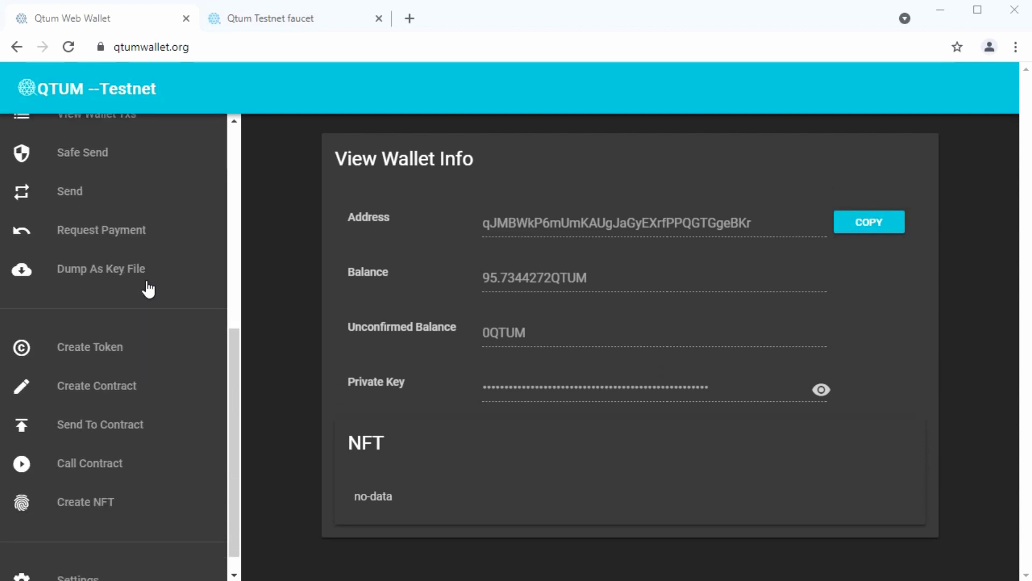
scroll(148, 289, down, 1)
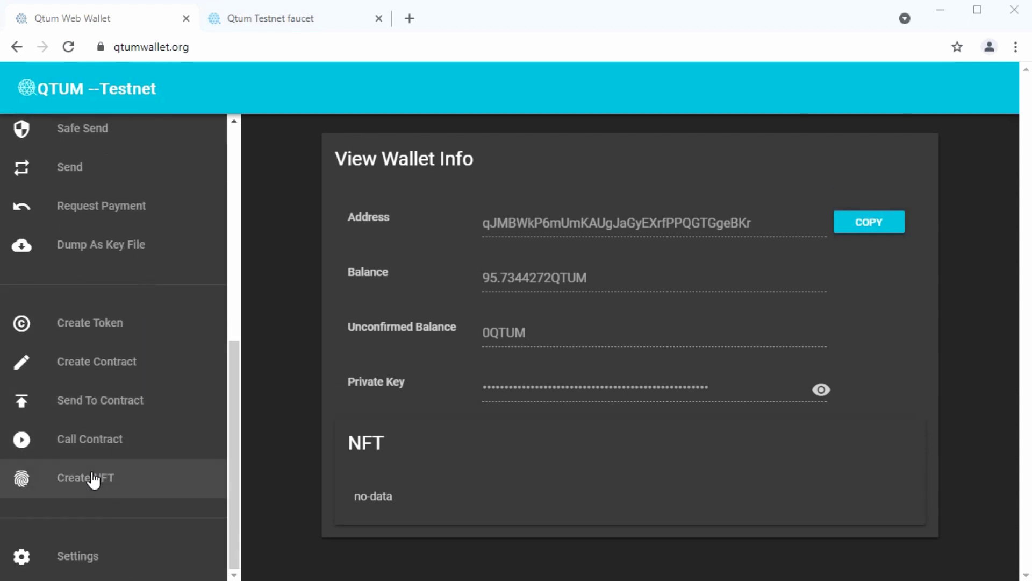
click(128, 487)
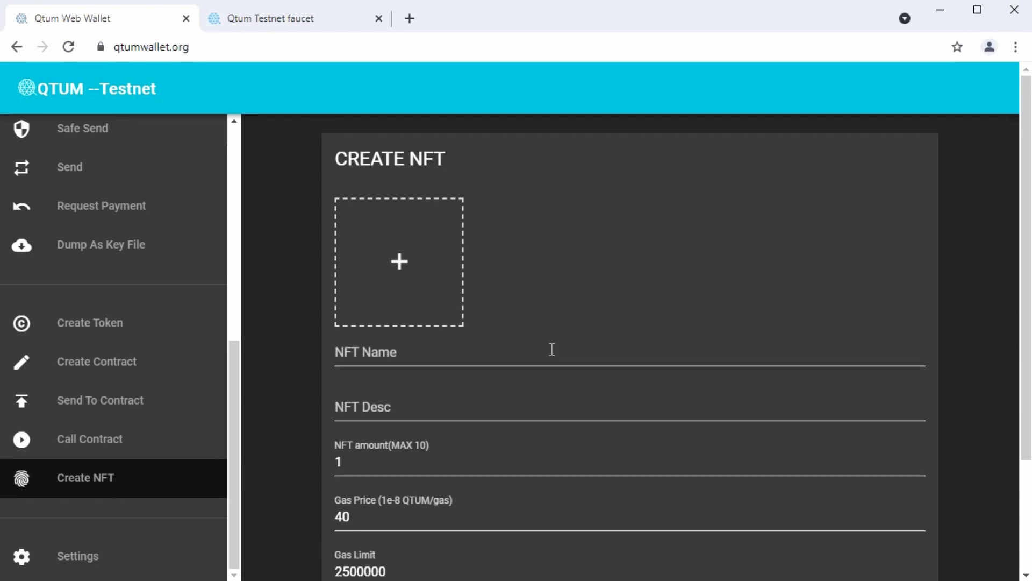
- Upload photo 1 from Desktop > Source Images as the NFT image
click(400, 265)
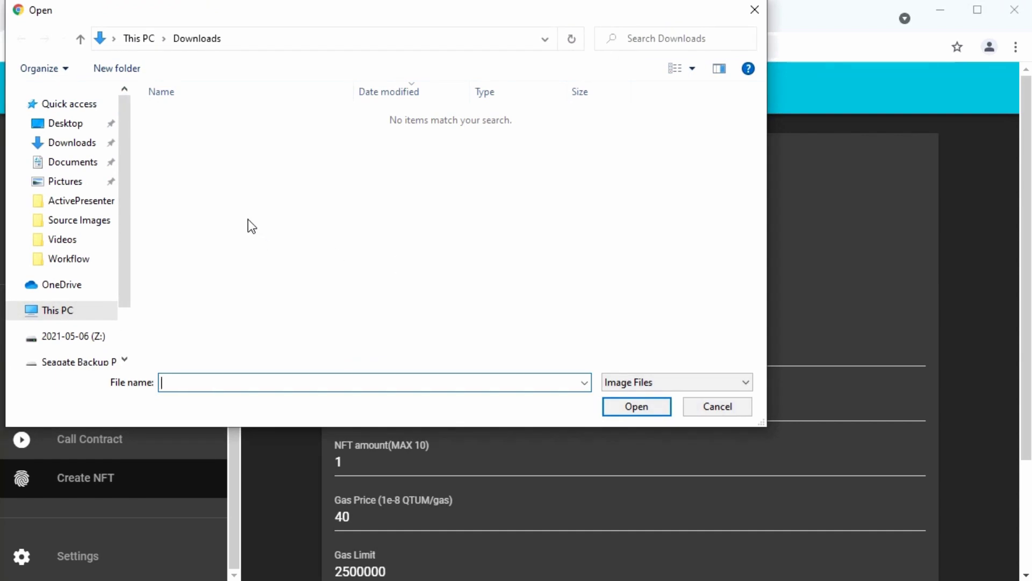
click(76, 125)
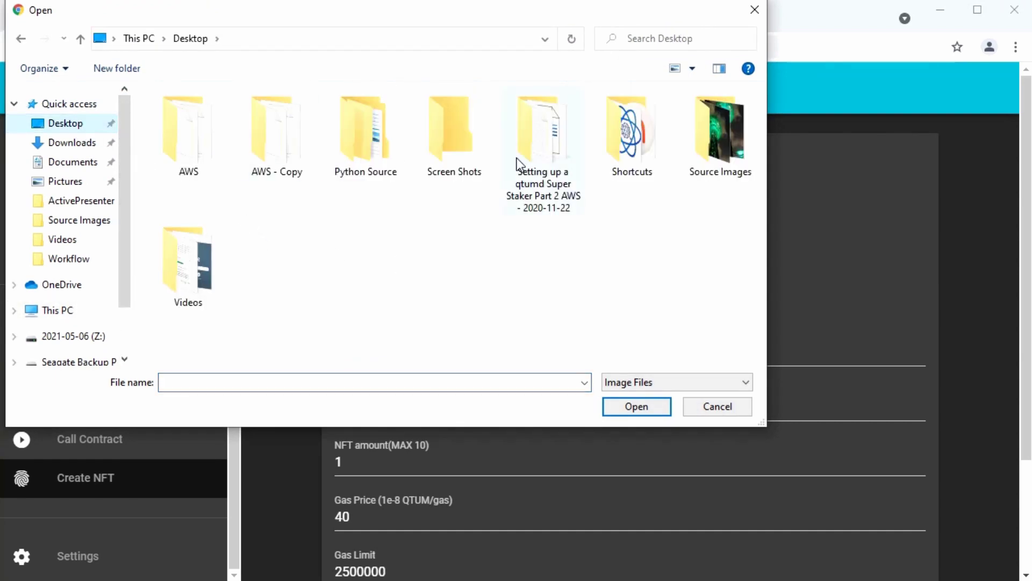
double_click(715, 137)
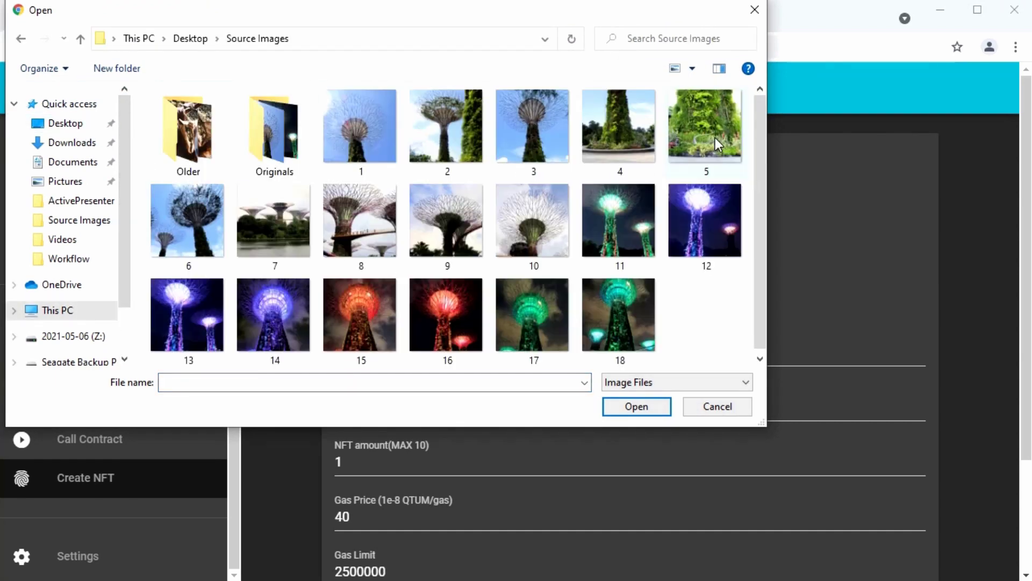
click(376, 138)
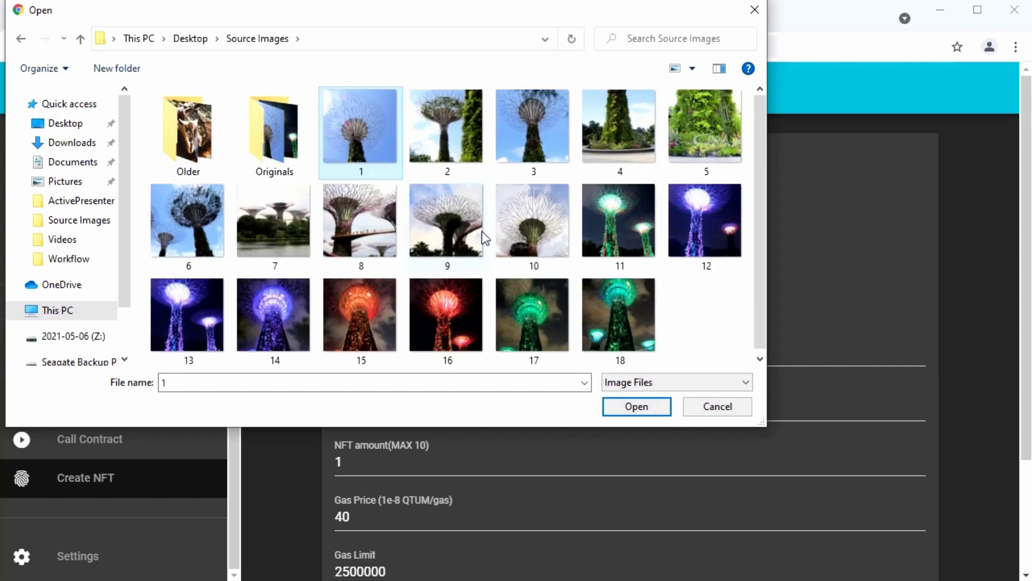
click(627, 408)
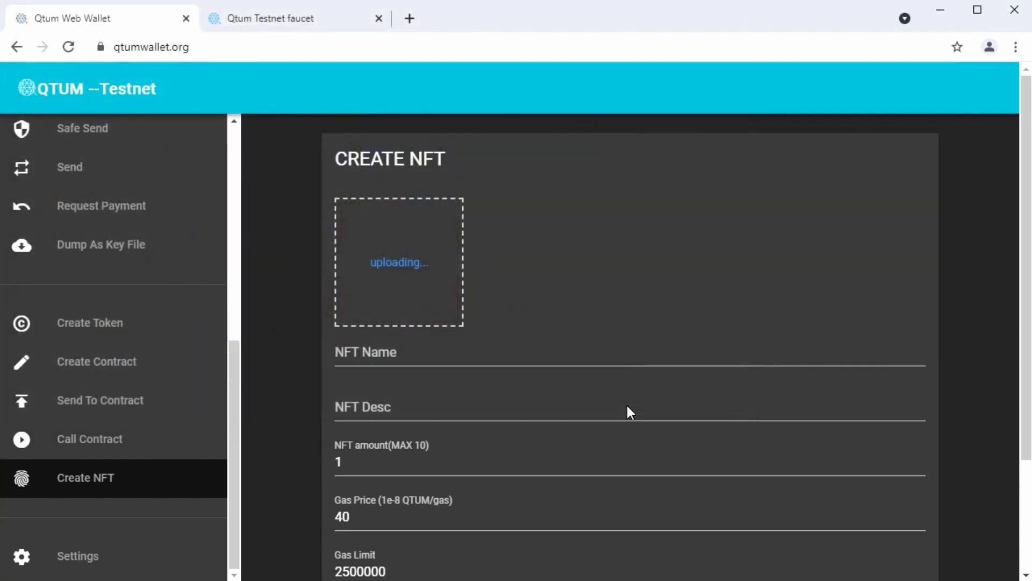
- Name the NFT 'Supertree 1' and describe it as 'Daytime blue sky'
click(396, 355)
text(S)
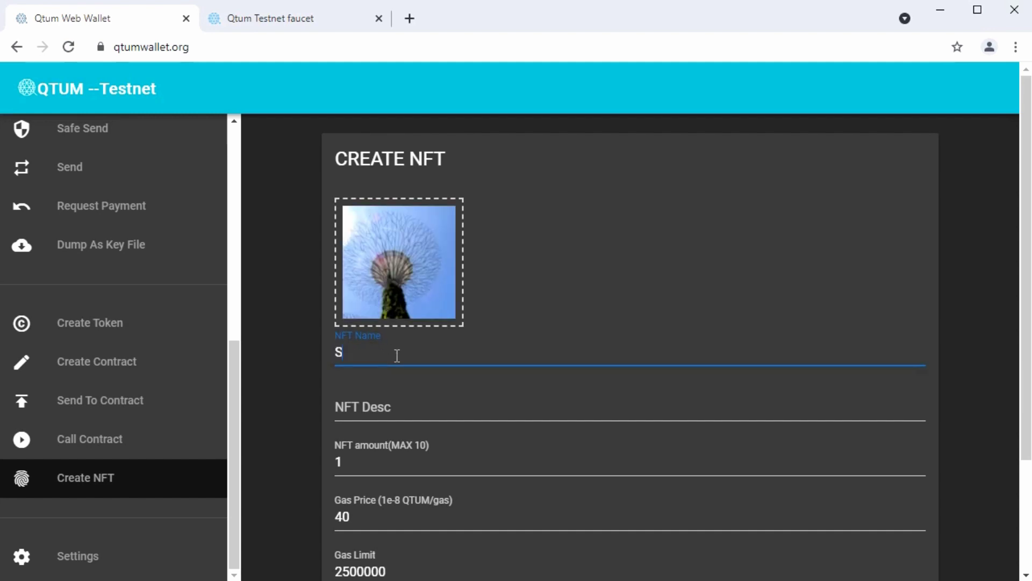
text(upertree 1)
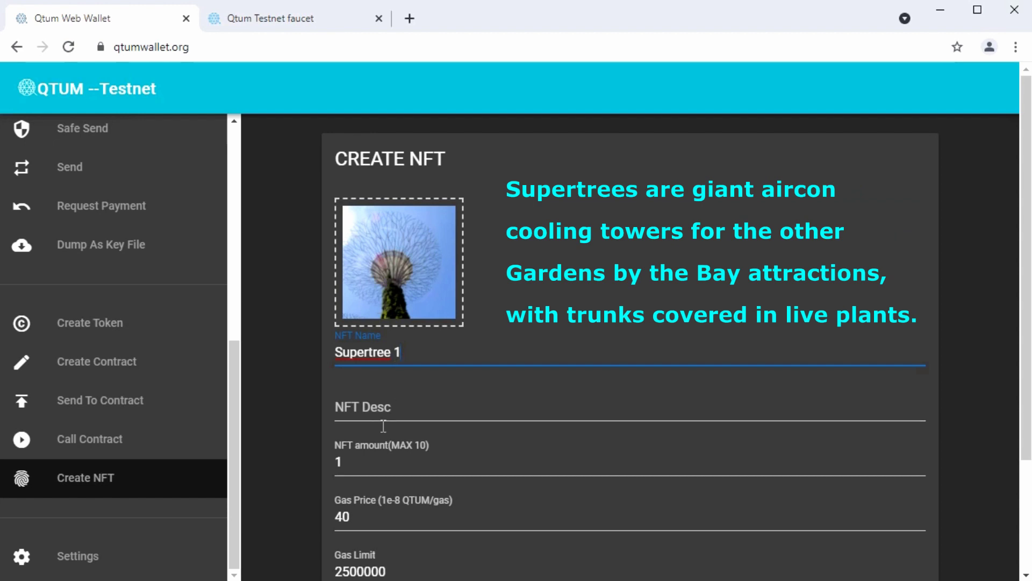
click(375, 411)
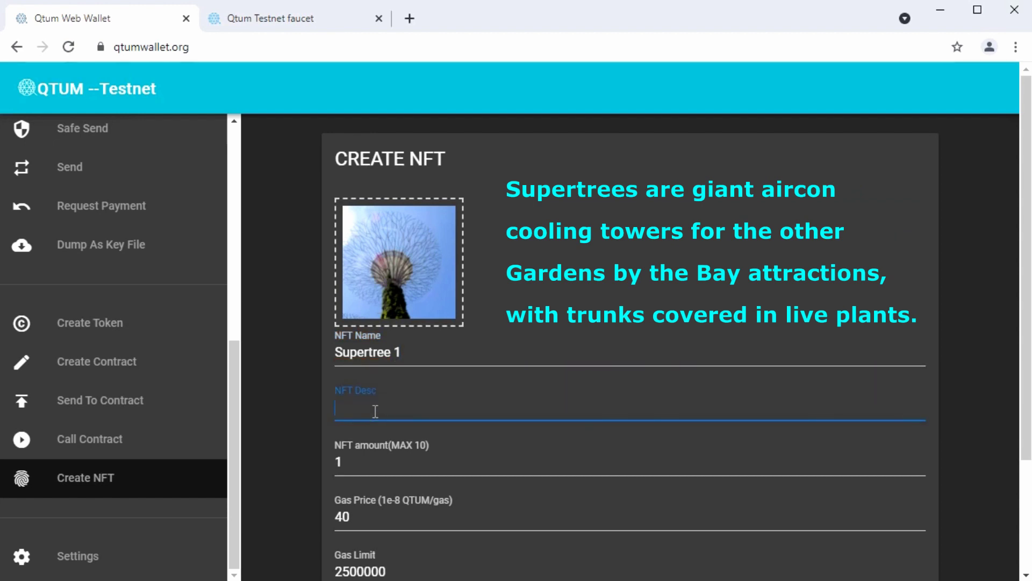
text(Daytime blue)
key(BackSpace)
text(e)
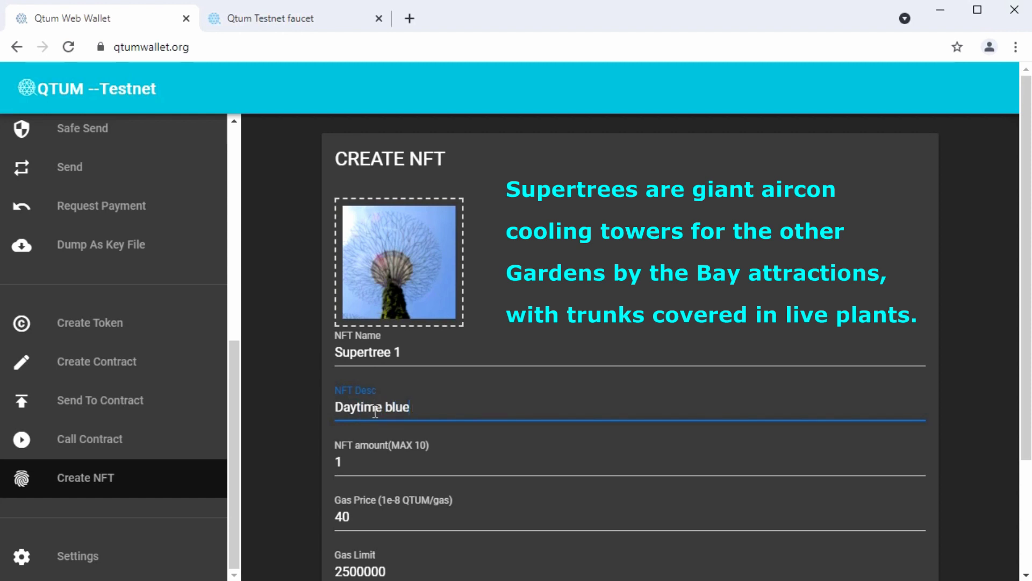
text( sky)
key(BackSpace)
text(ky)
- Set the NFT amount to 10 and confirm the mint
click(362, 461)
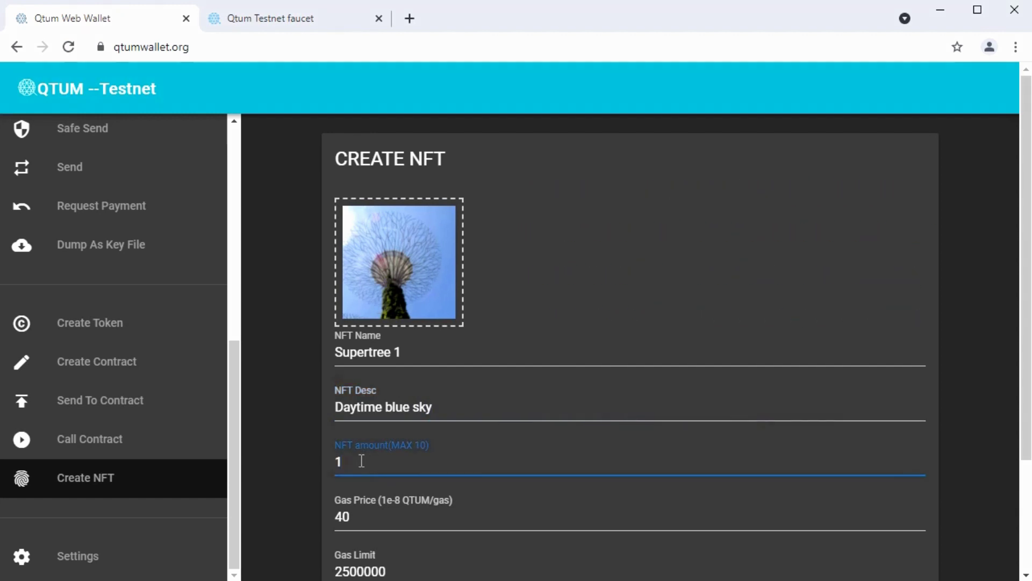
text(0)
scroll(361, 461, down, 3)
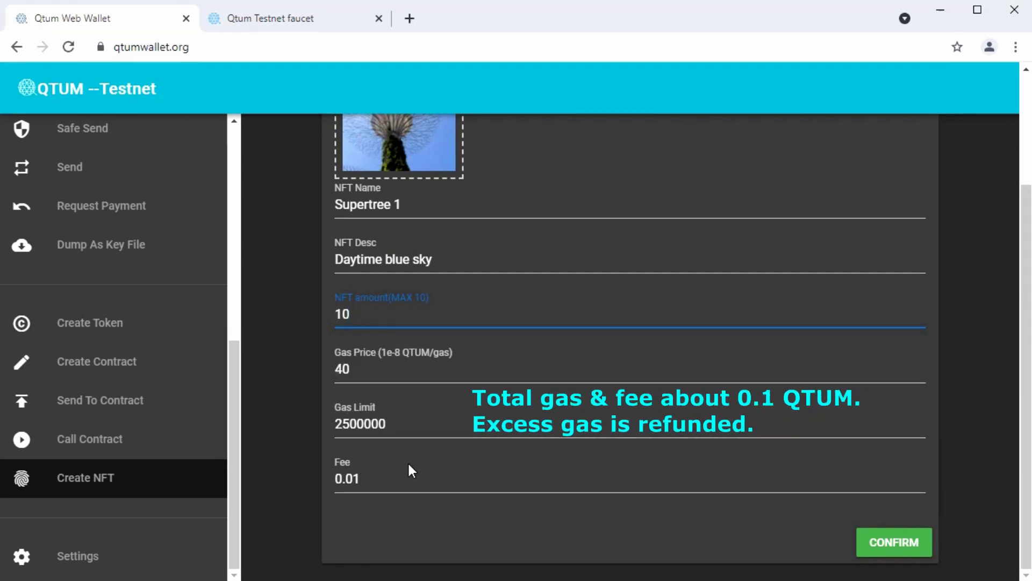
click(912, 549)
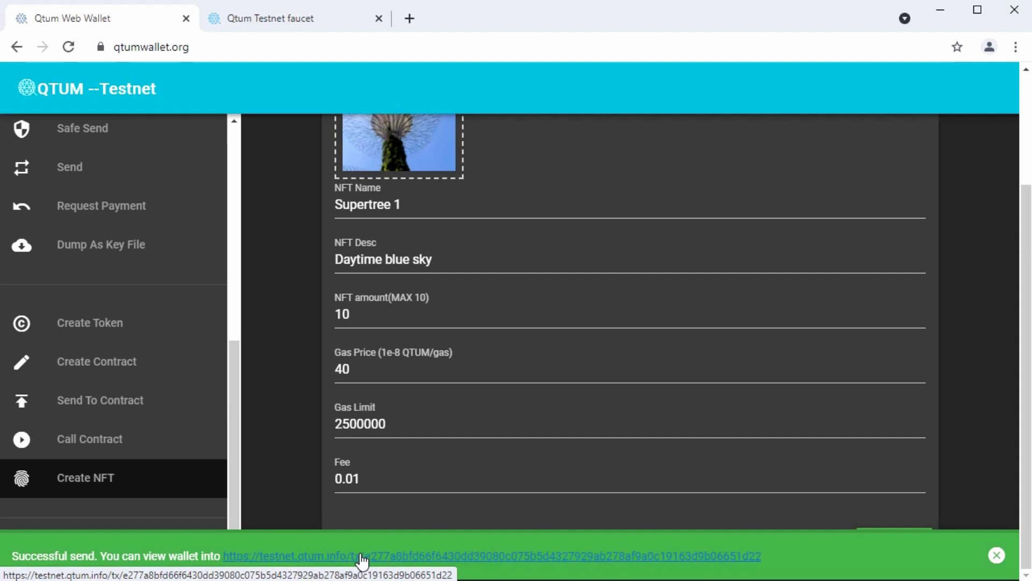
- Check the transaction list, with the unmined NFT mint on top, and dismiss the success notice
scroll(156, 412, up, 8)
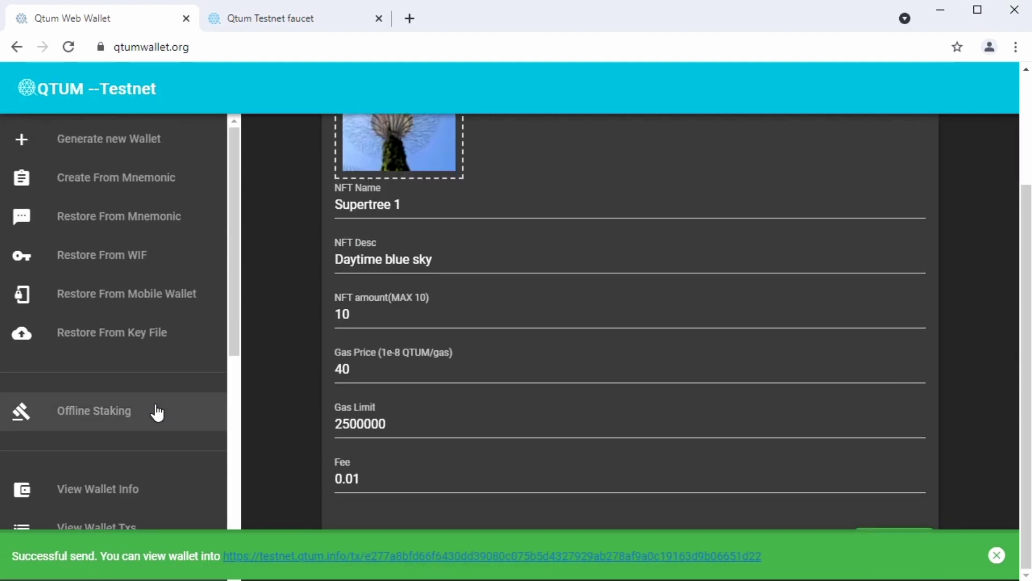
scroll(109, 440, down, 5)
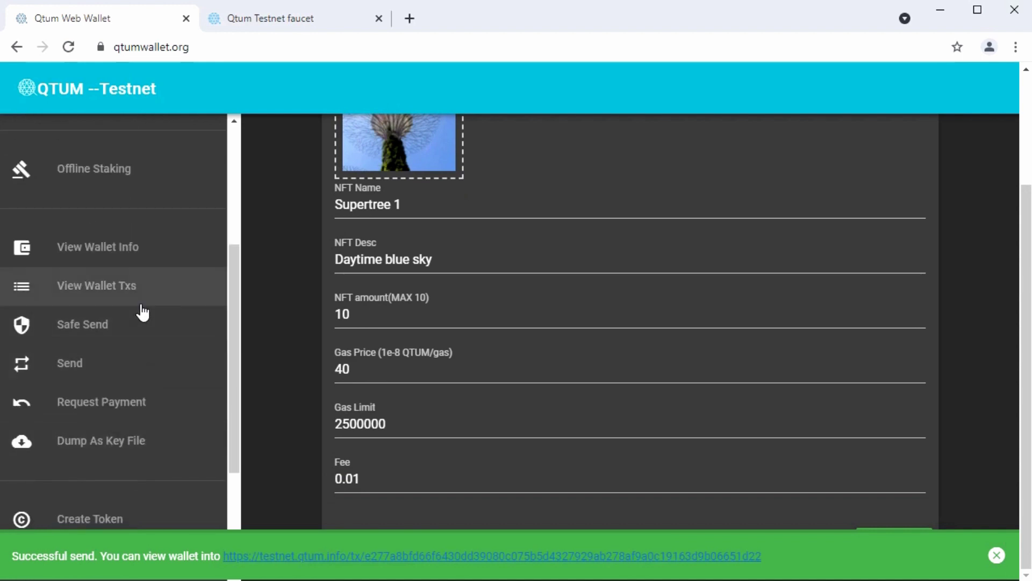
click(93, 291)
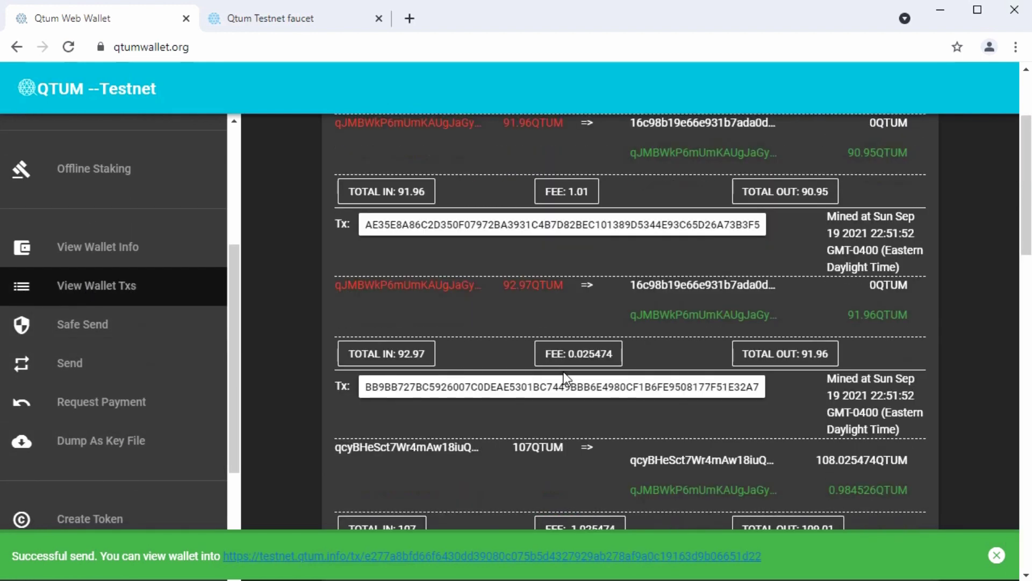
scroll(567, 369, up, 3)
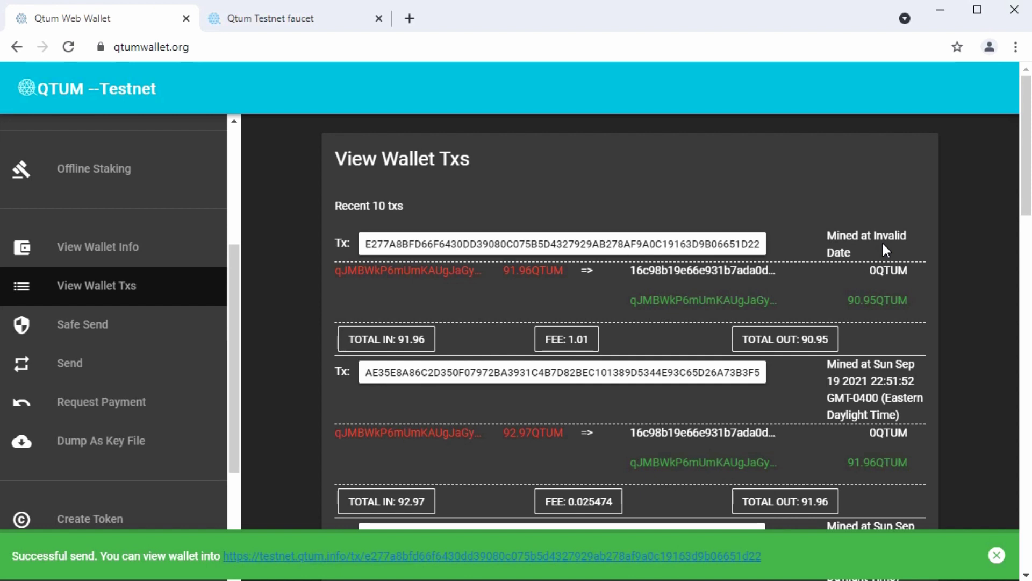
click(998, 552)
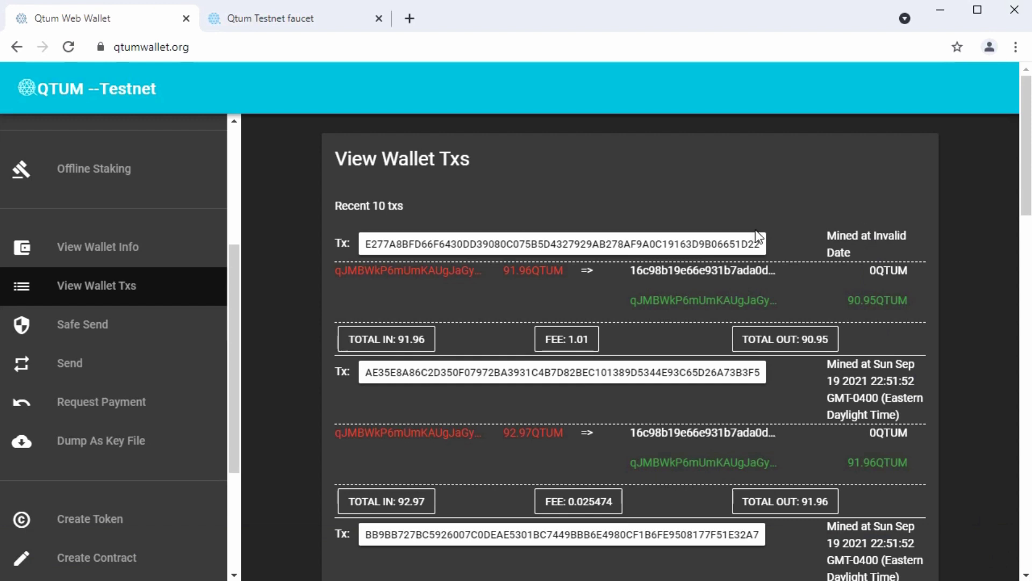
- Confirm the wallet info shows Supertree 1 (Daytime blue sky) ×10, then start a new NFT
click(132, 251)
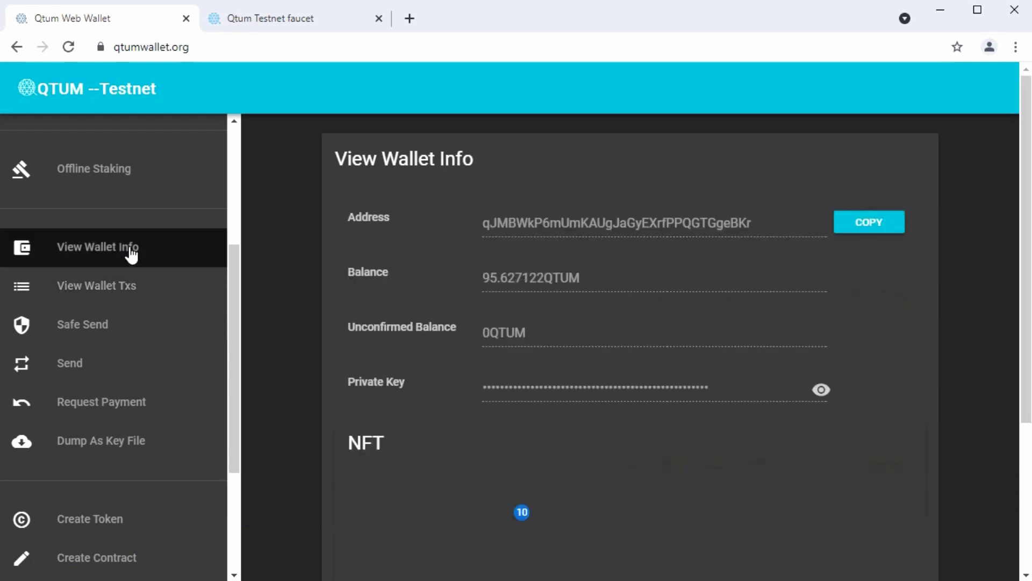
scroll(698, 474, down, 3)
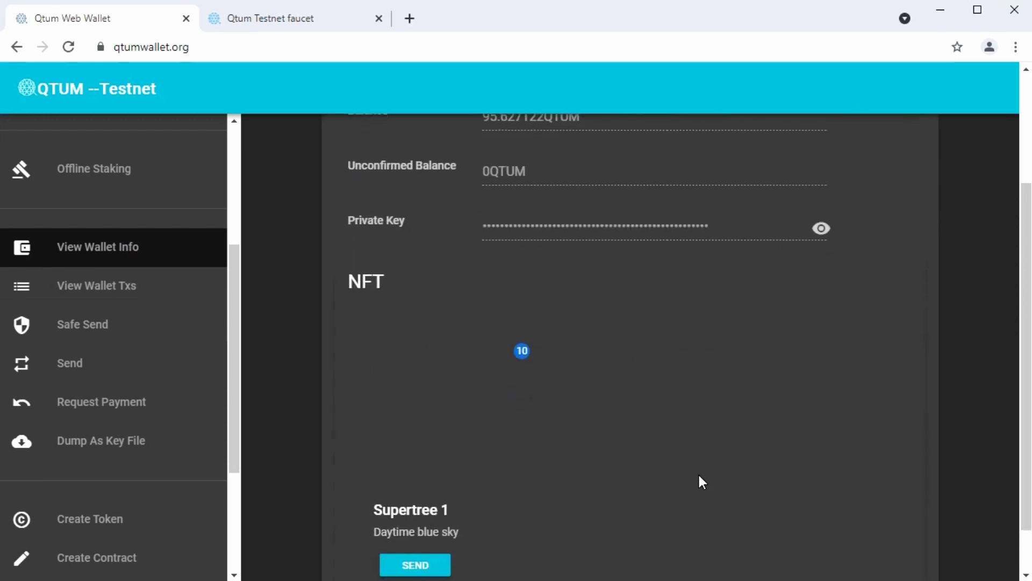
scroll(699, 475, down, 1)
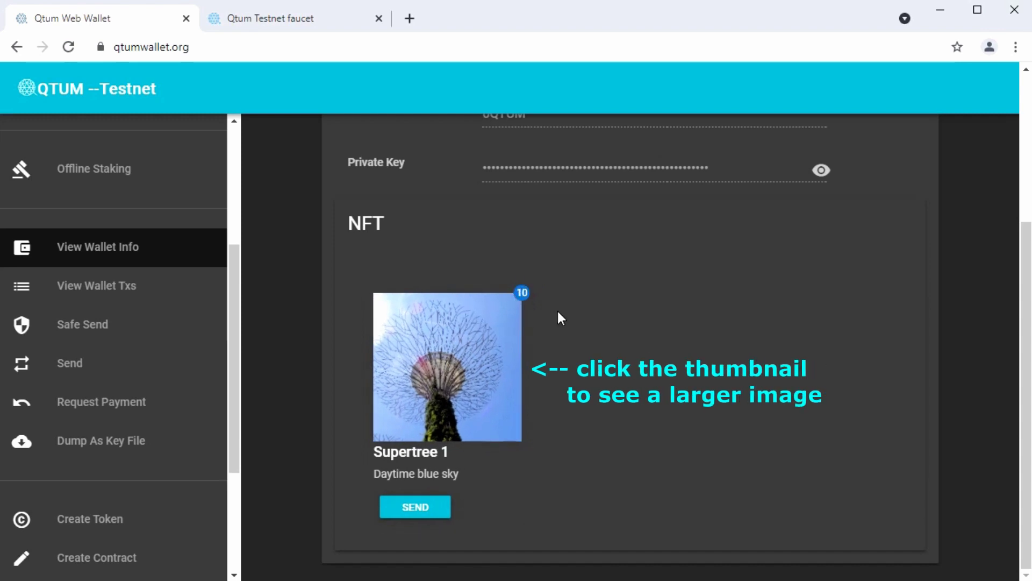
scroll(137, 357, down, 4)
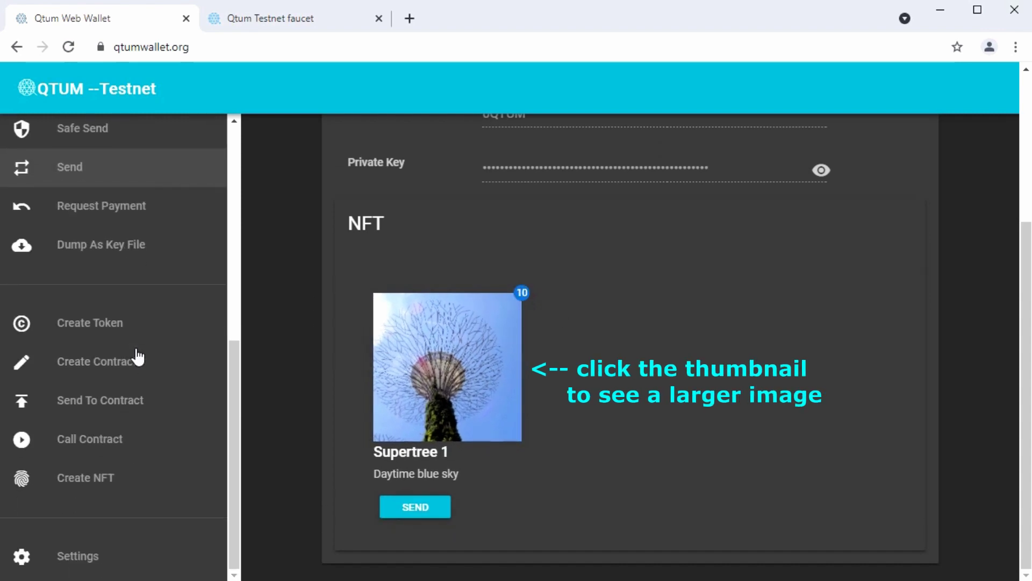
click(95, 487)
- Upload photo 2 as the image for the second NFT
scroll(503, 278, up, 3)
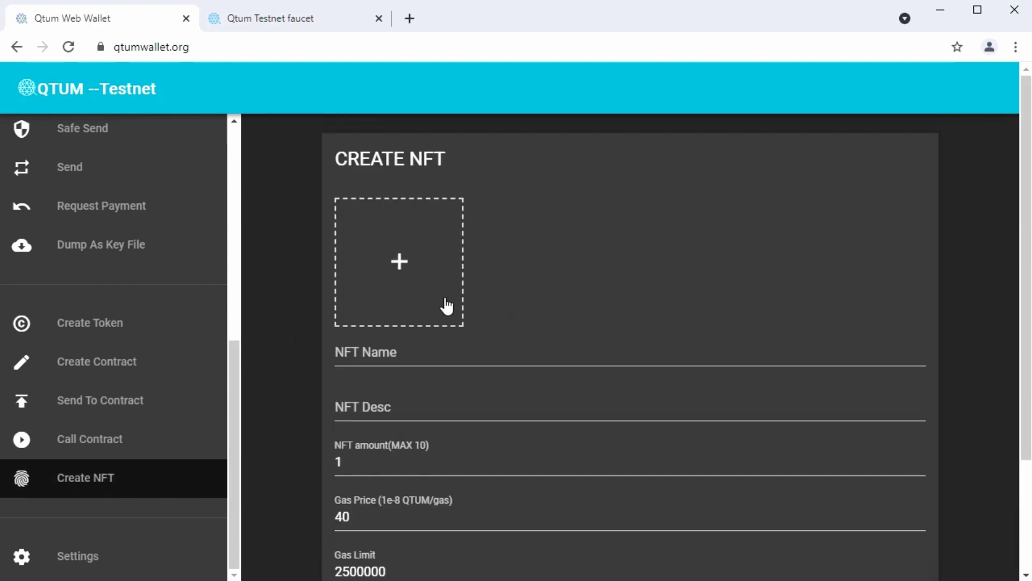
click(401, 265)
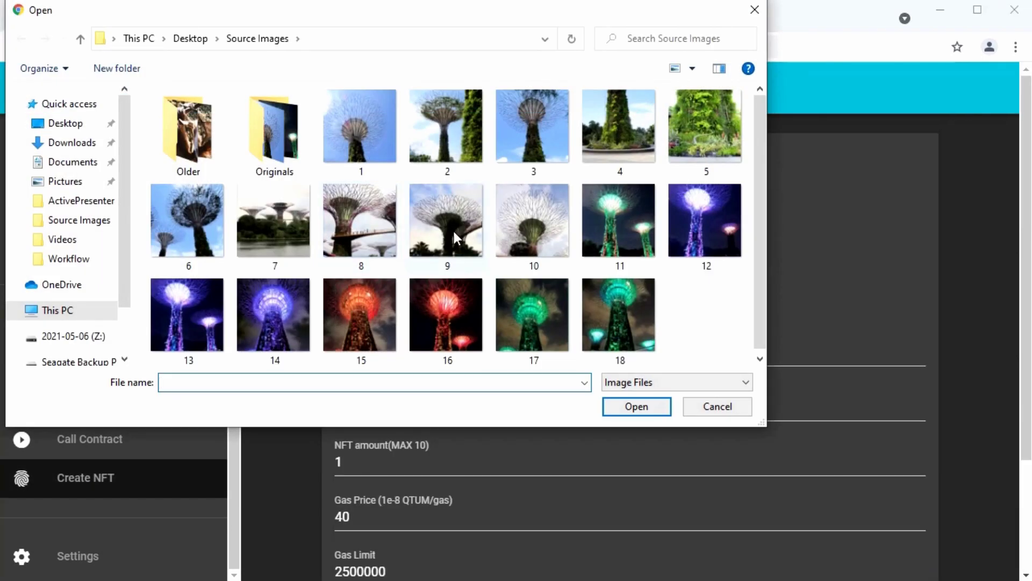
click(454, 135)
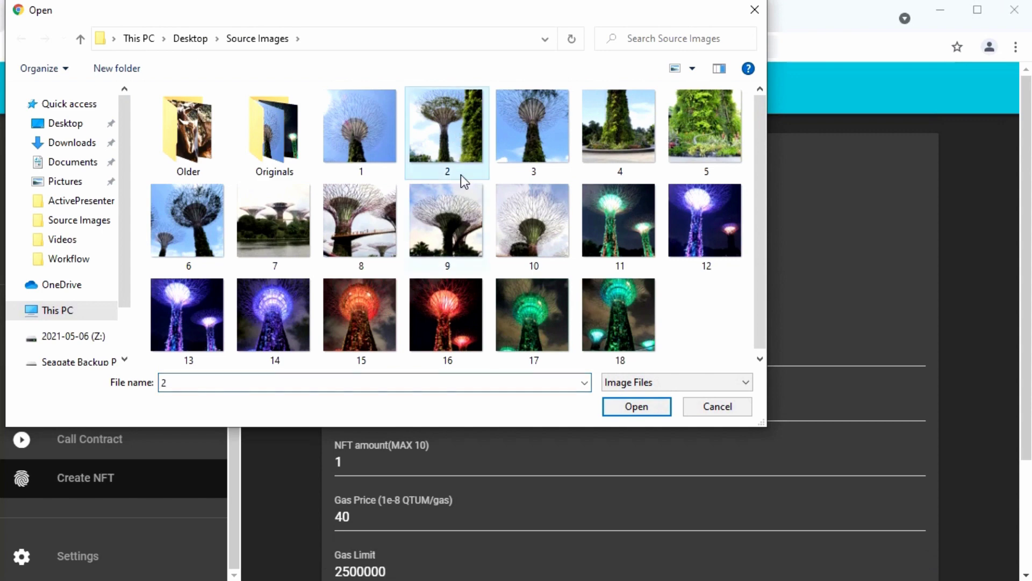
click(631, 414)
- Mint 'Supertree 2', described as 'Daytime green trunk', with amount 10
click(397, 353)
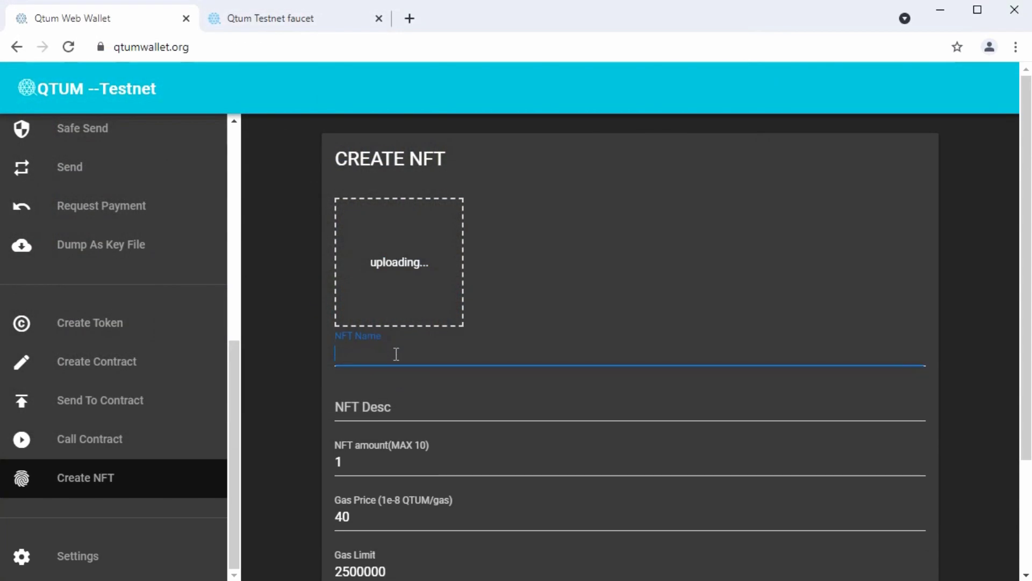
text(Super)
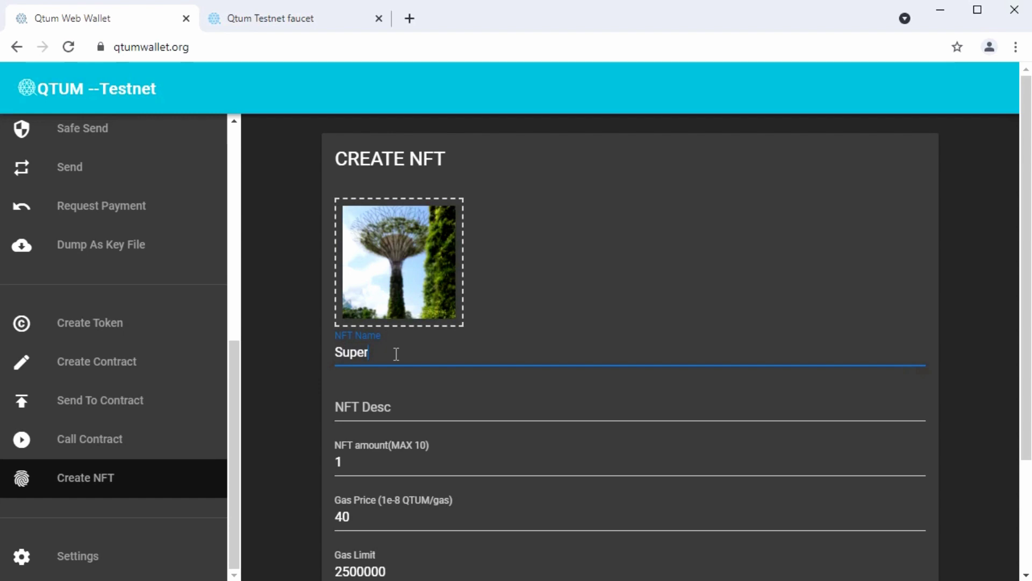
text(tree 2)
click(350, 413)
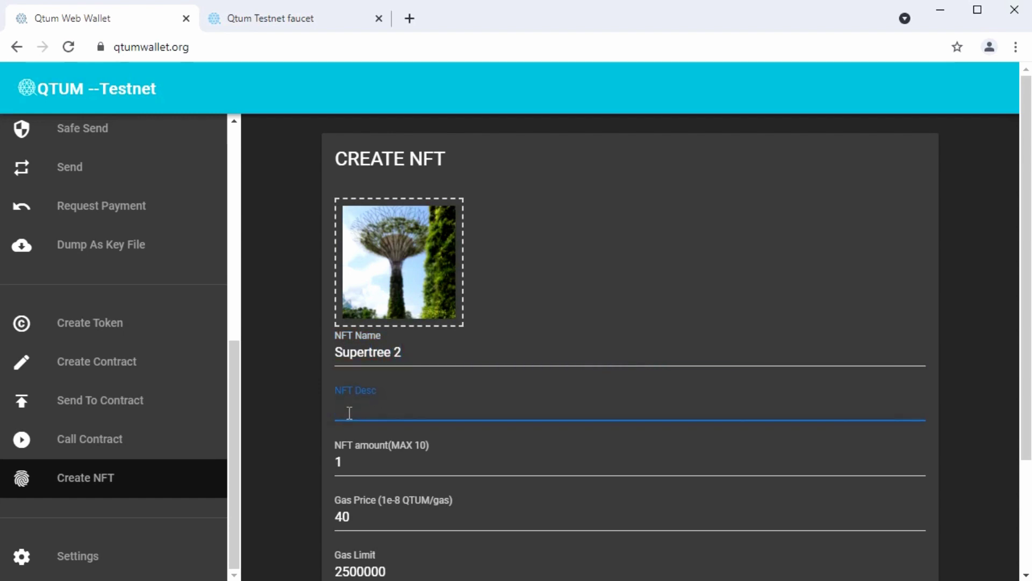
text(Daytime green trunk)
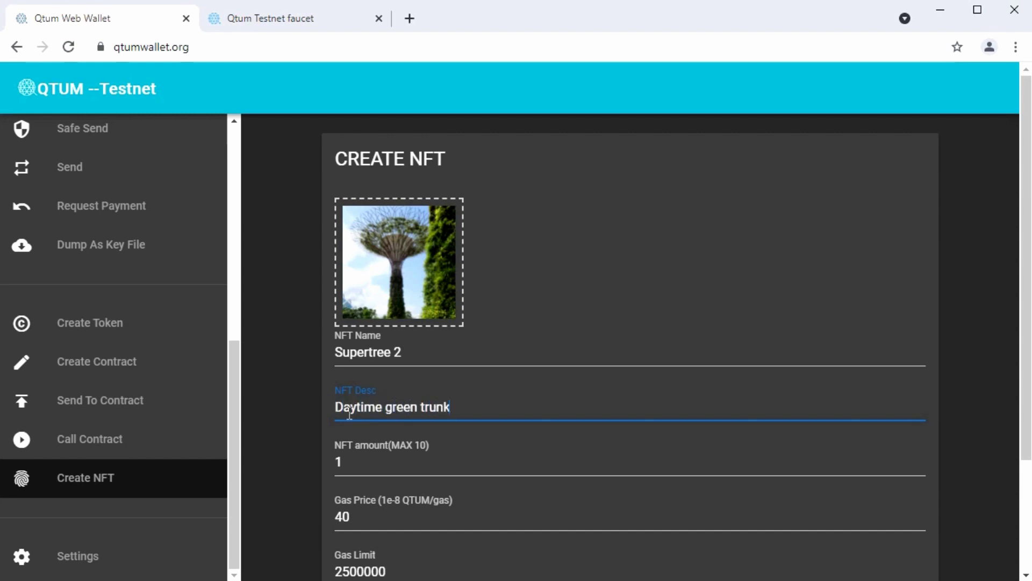
click(358, 463)
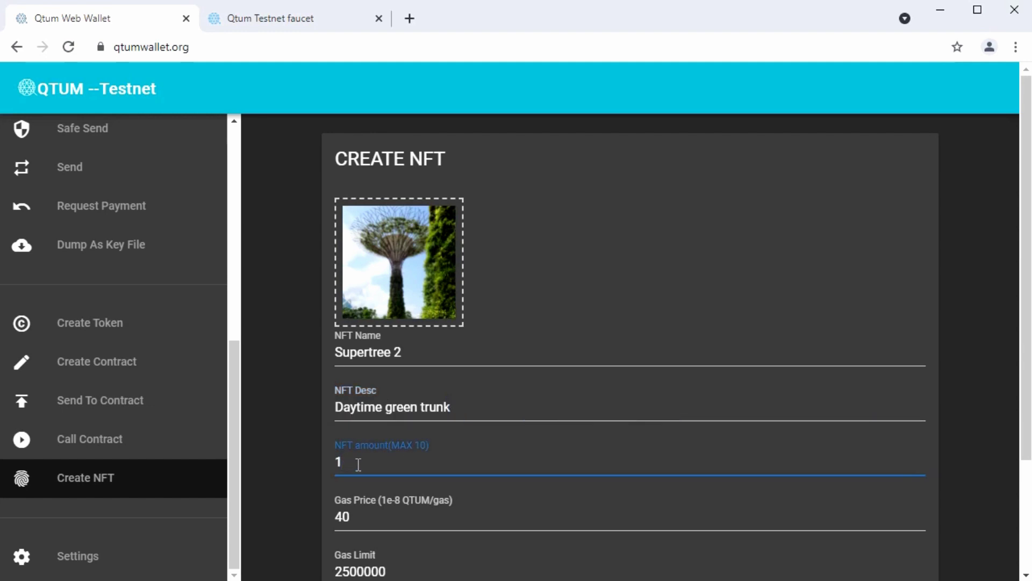
text(10)
scroll(358, 463, down, 3)
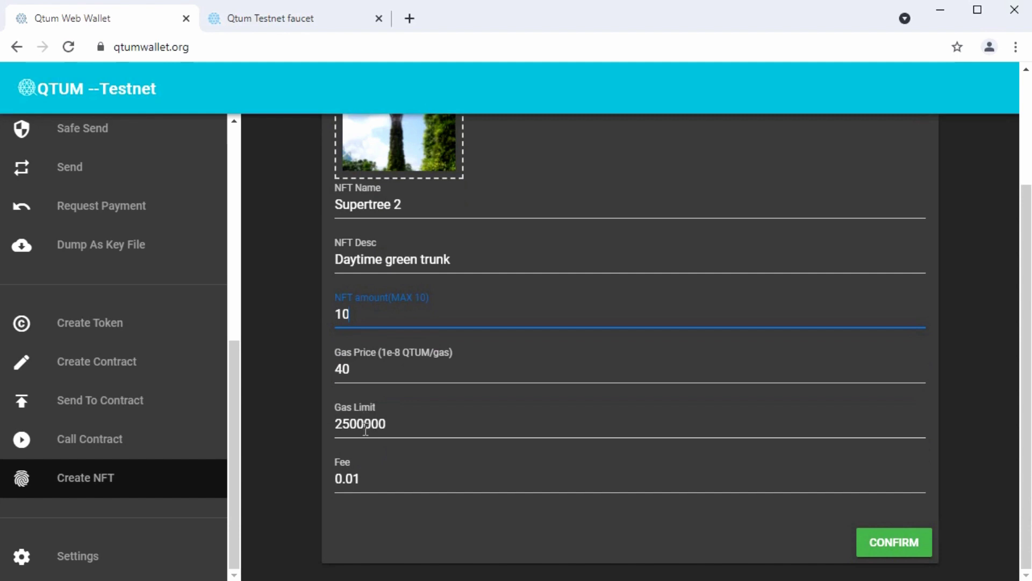
click(908, 544)
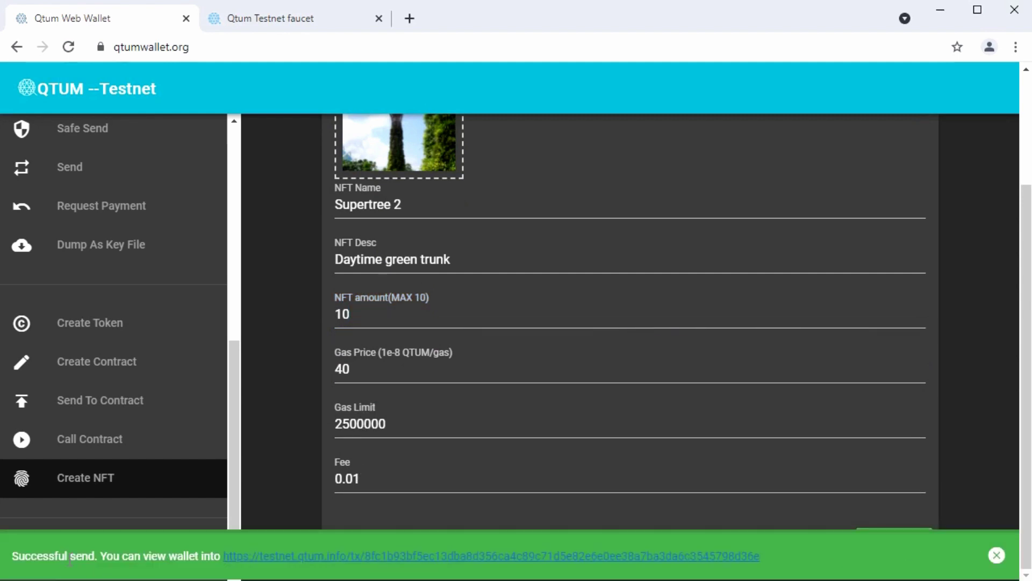
- Dismiss the notice, review transactions, and see Supertree 1 and Supertree 2 at ×10 each
click(997, 555)
scroll(131, 438, up, 6)
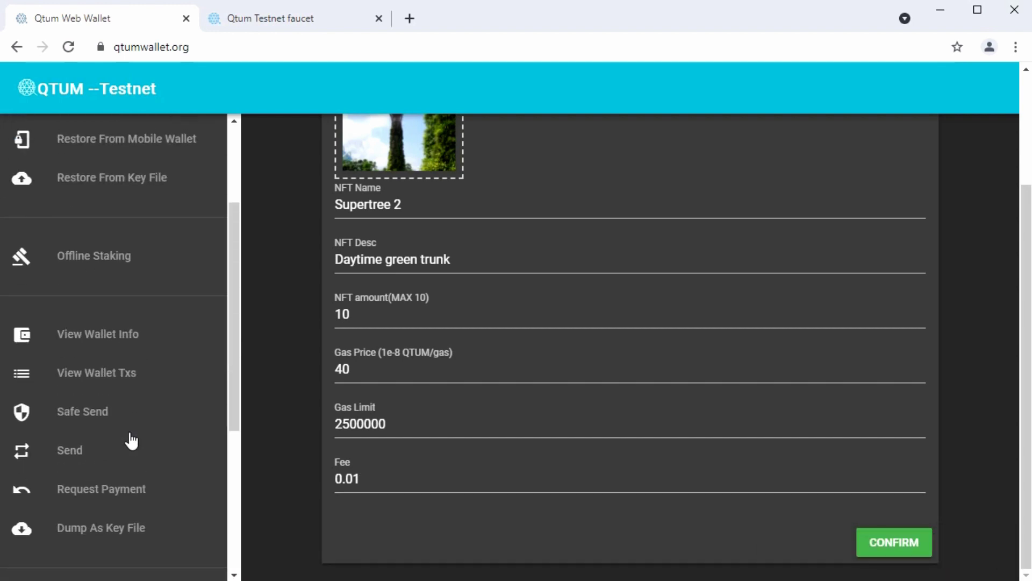
click(125, 419)
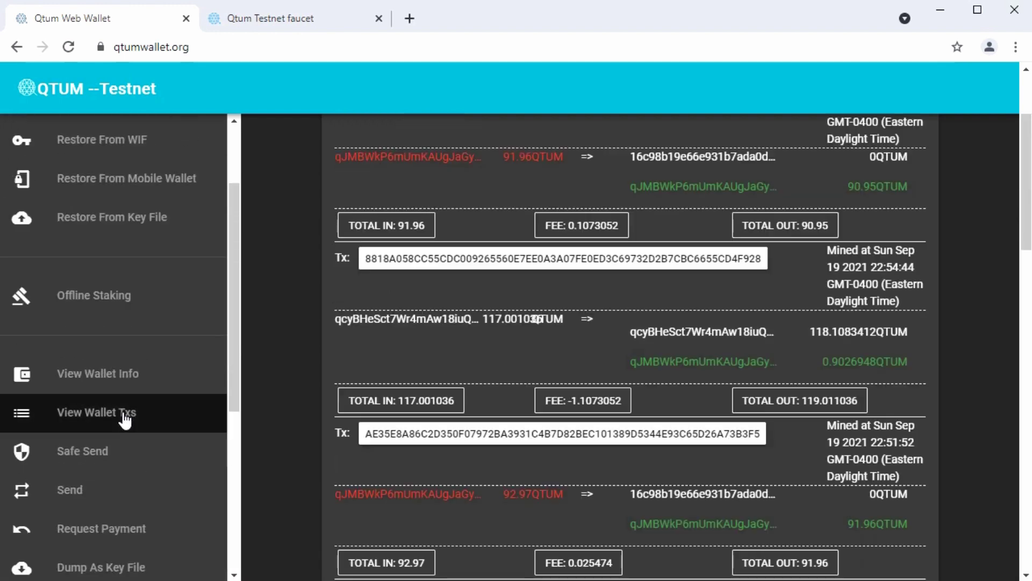
scroll(628, 392, up, 3)
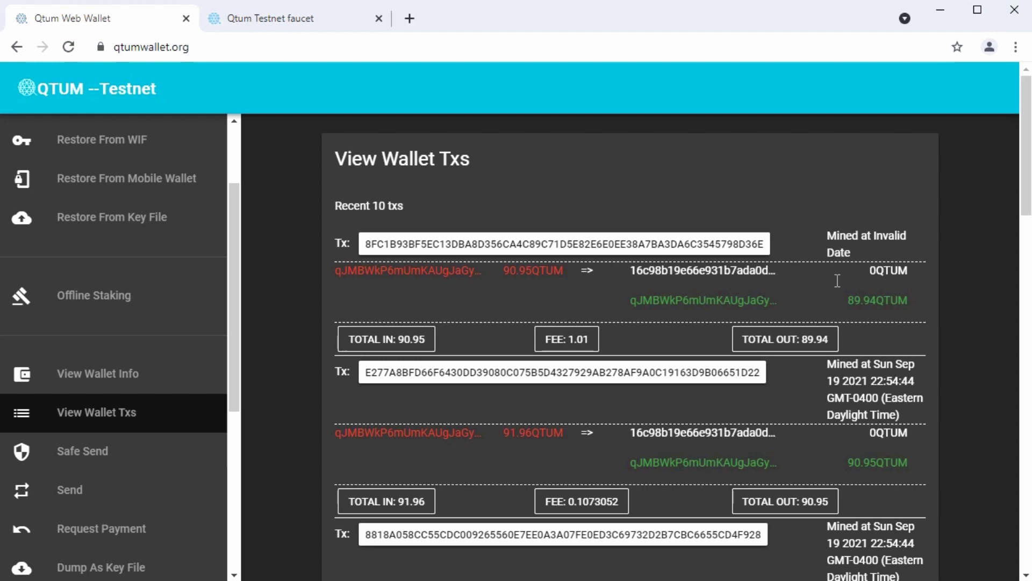
click(87, 381)
scroll(461, 371, down, 3)
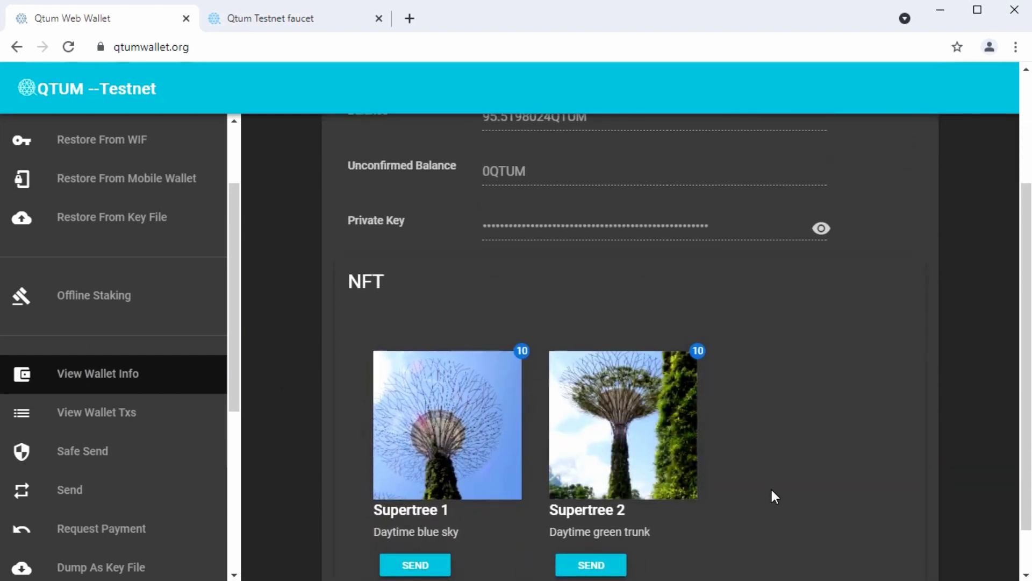
scroll(772, 490, down, 1)
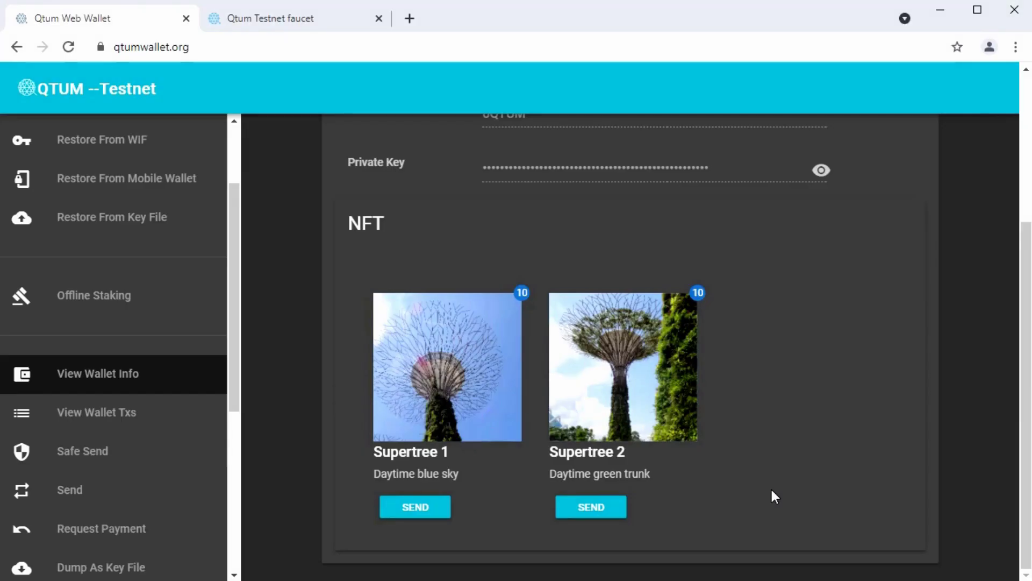
- Send 2 Supertree 1 NFTs to the pasted recipient address and dismiss the confirmation
click(423, 511)
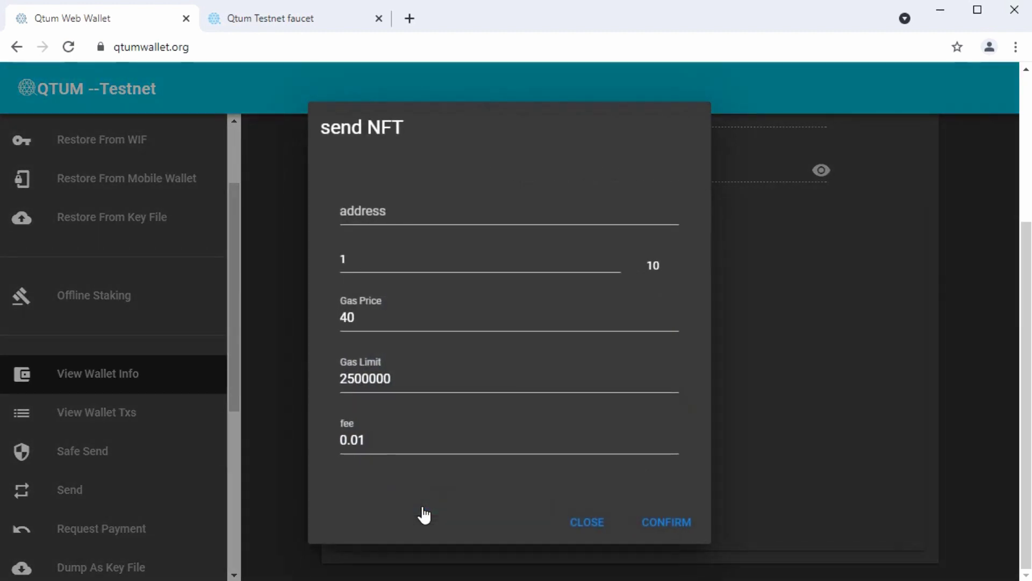
click(371, 209)
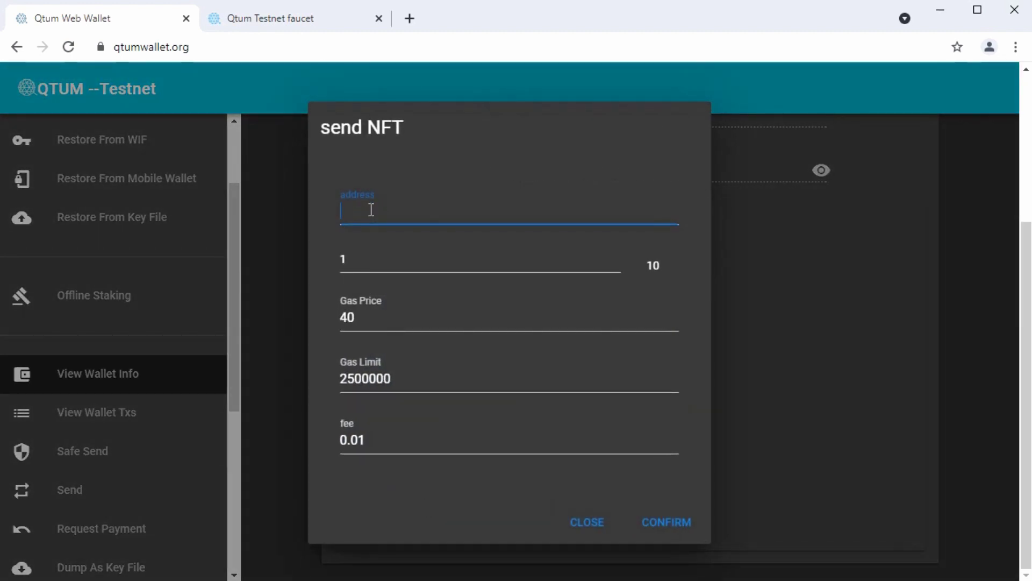
text(qWL92sBWe82kNHPXwWQSMwYQgqrhQP5r2i)
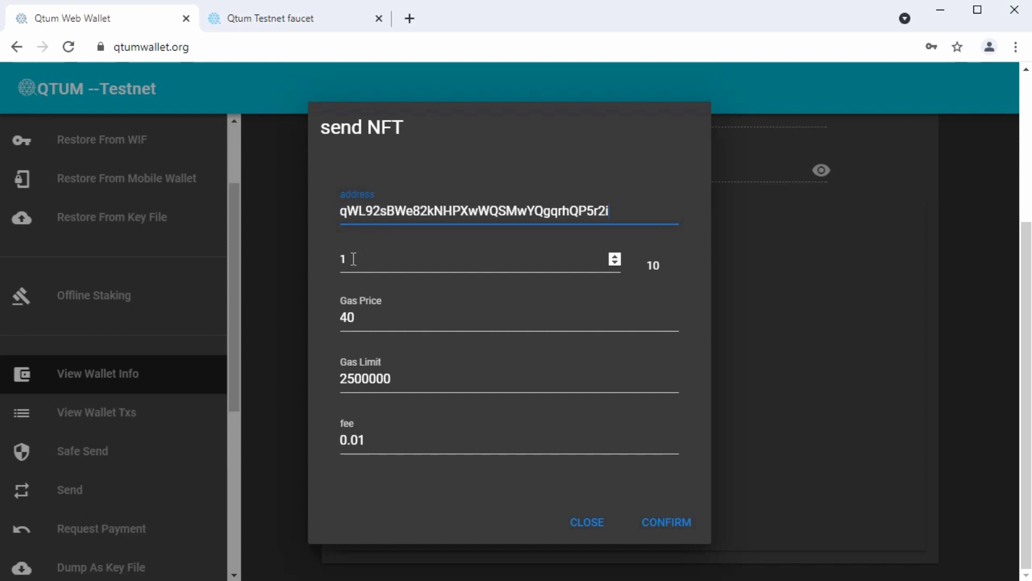
drag(354, 259, 340, 262)
text(2)
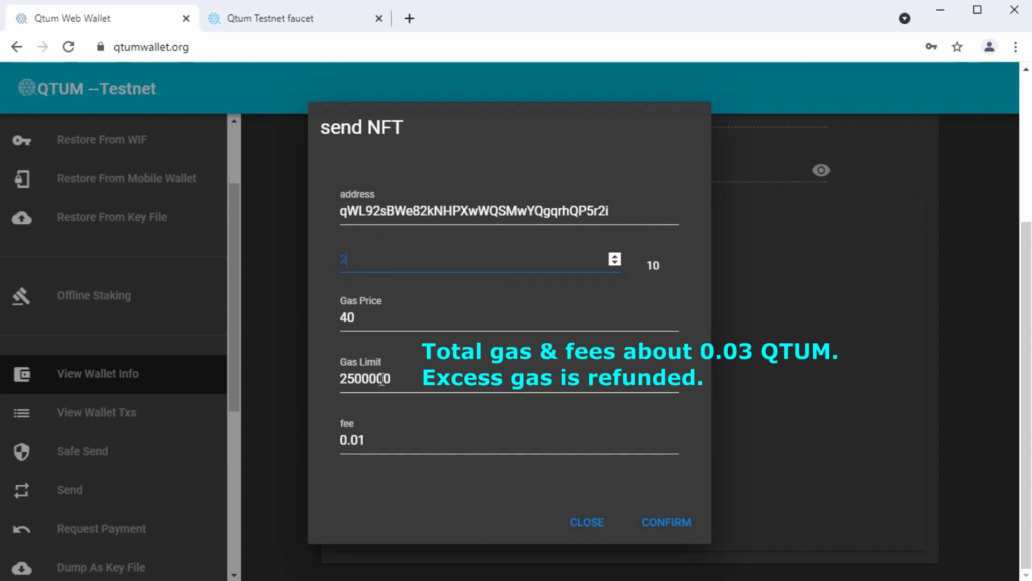
click(684, 526)
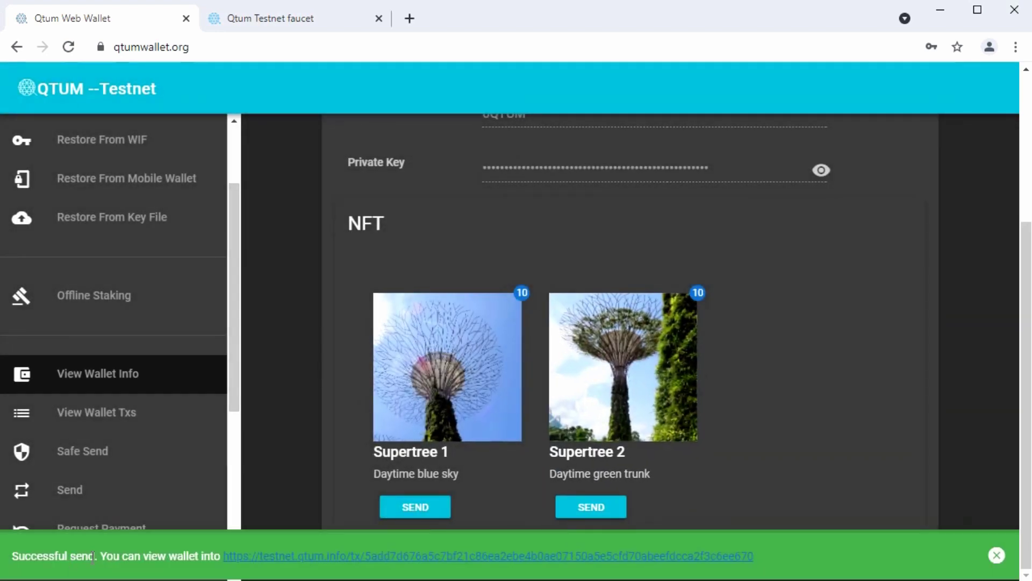
click(996, 555)
- Refresh the wallet info to show Supertree 1 at 8 and Supertree 2 at 10
scroll(801, 460, up, 4)
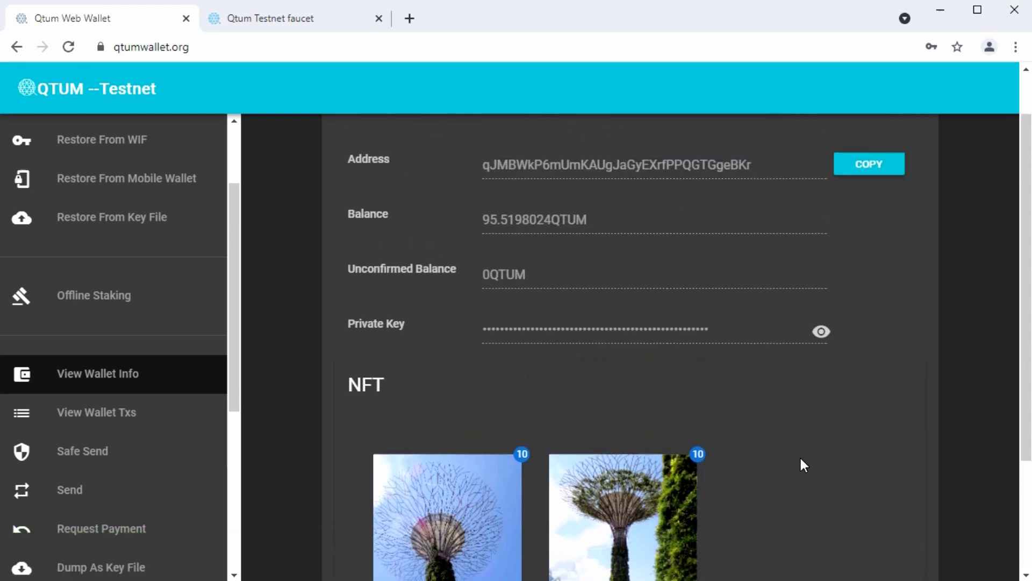
scroll(800, 459, down, 3)
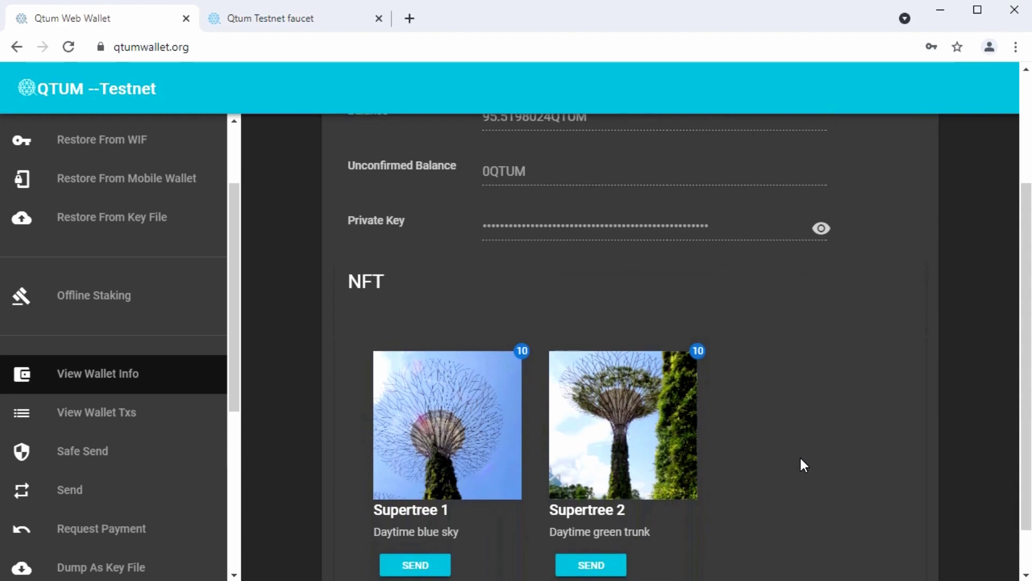
click(120, 414)
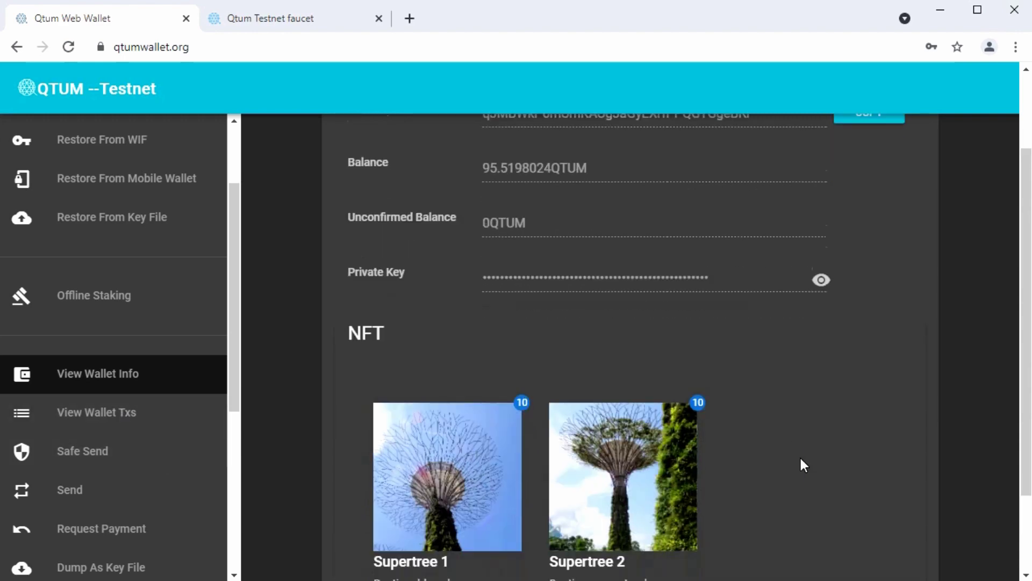
scroll(621, 281, up, 3)
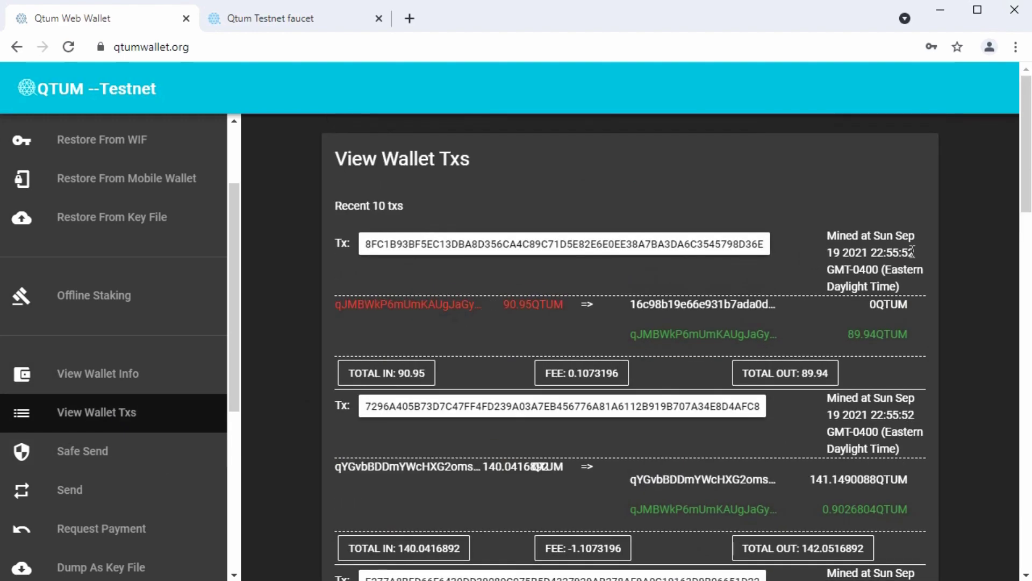
click(139, 375)
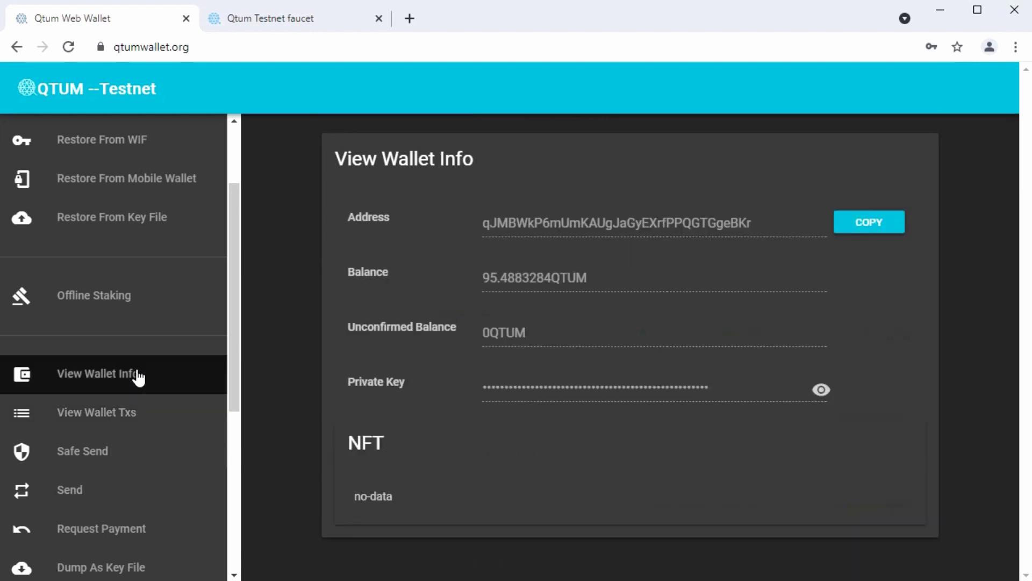
scroll(493, 344, down, 4)
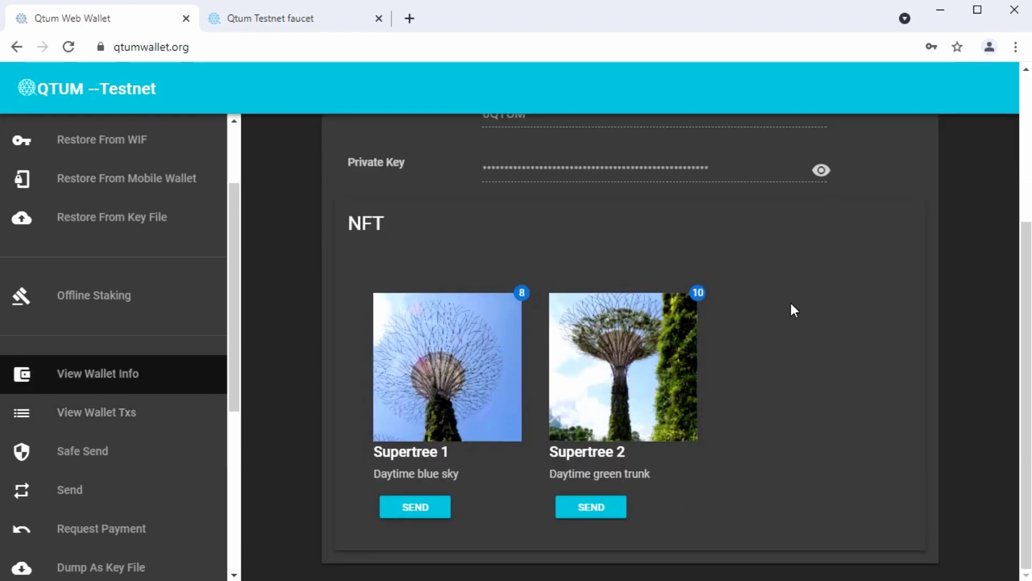
scroll(791, 306, up, 4)
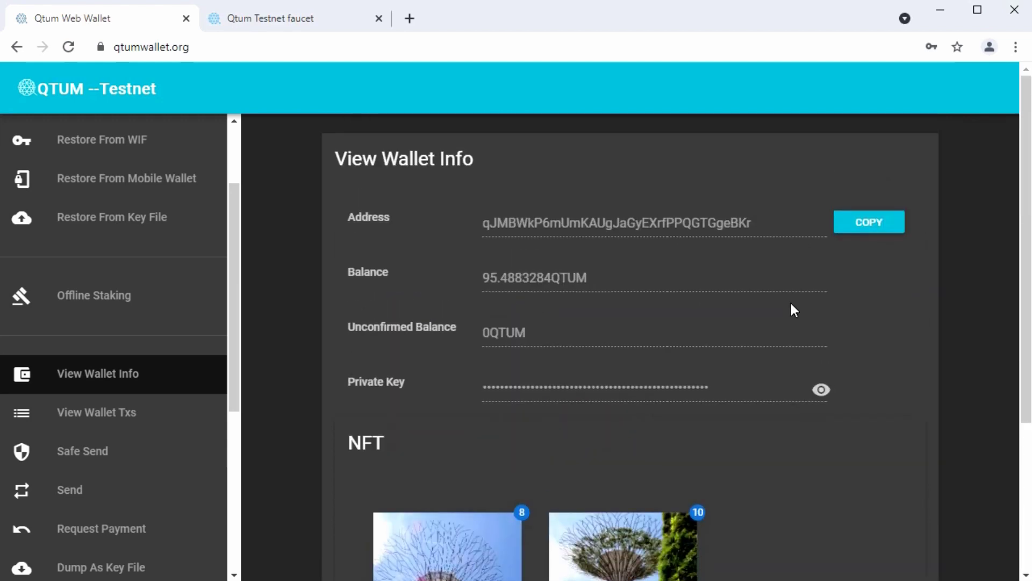